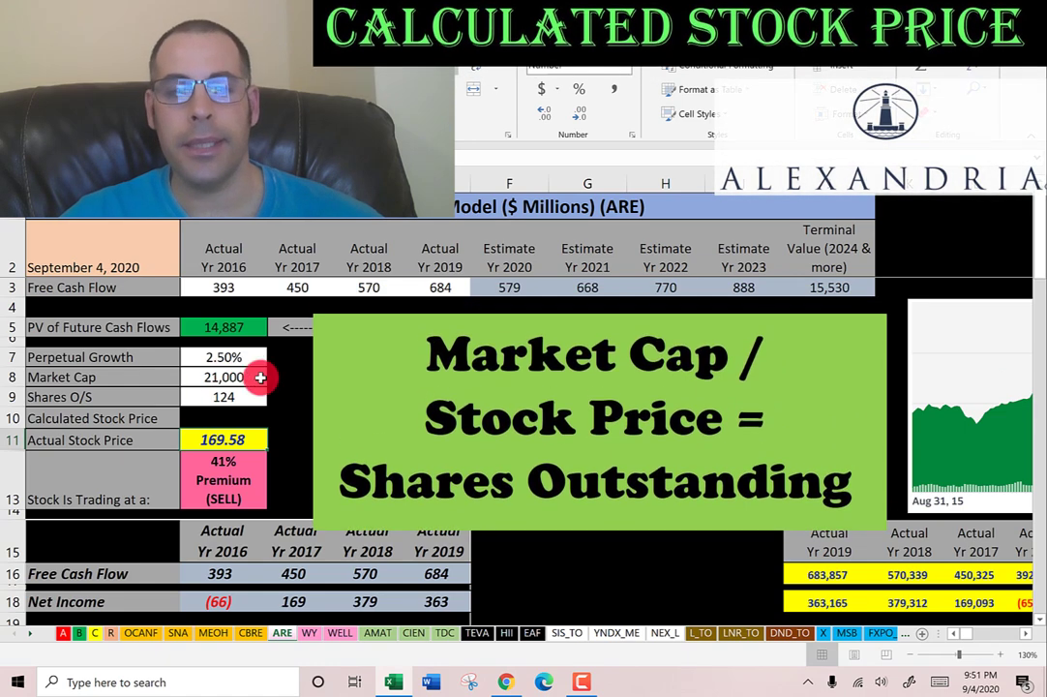
- Scroll the ARE sheet down to the 2016–2019 financials, where free cash flow runs 393 to 684
scroll(280, 364, "down", 2)
scroll(184, 399, "down", 1)
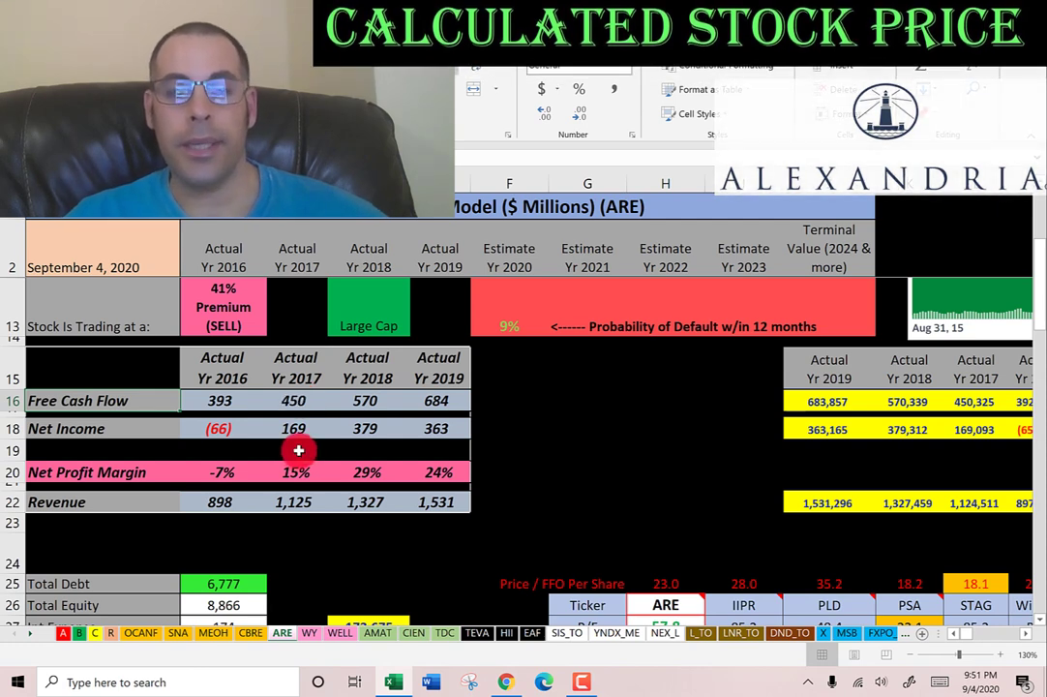
- Check ARE's free cash flow from 2016 to 684 in 2019, and the 2019 net income of 363
left_click(231, 399)
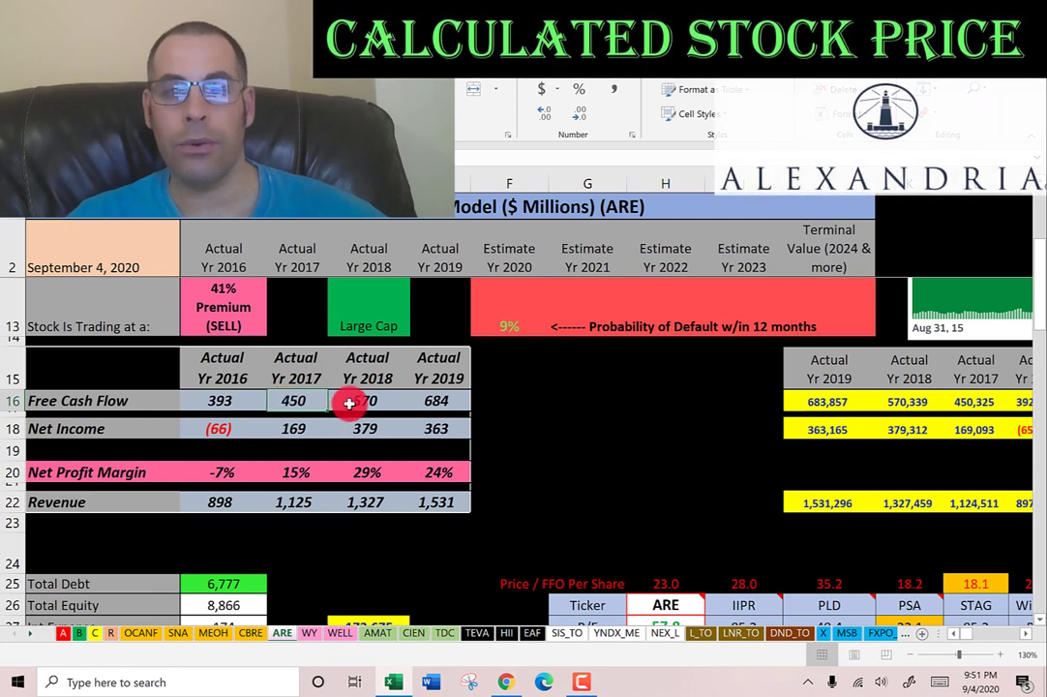
left_click(427, 400)
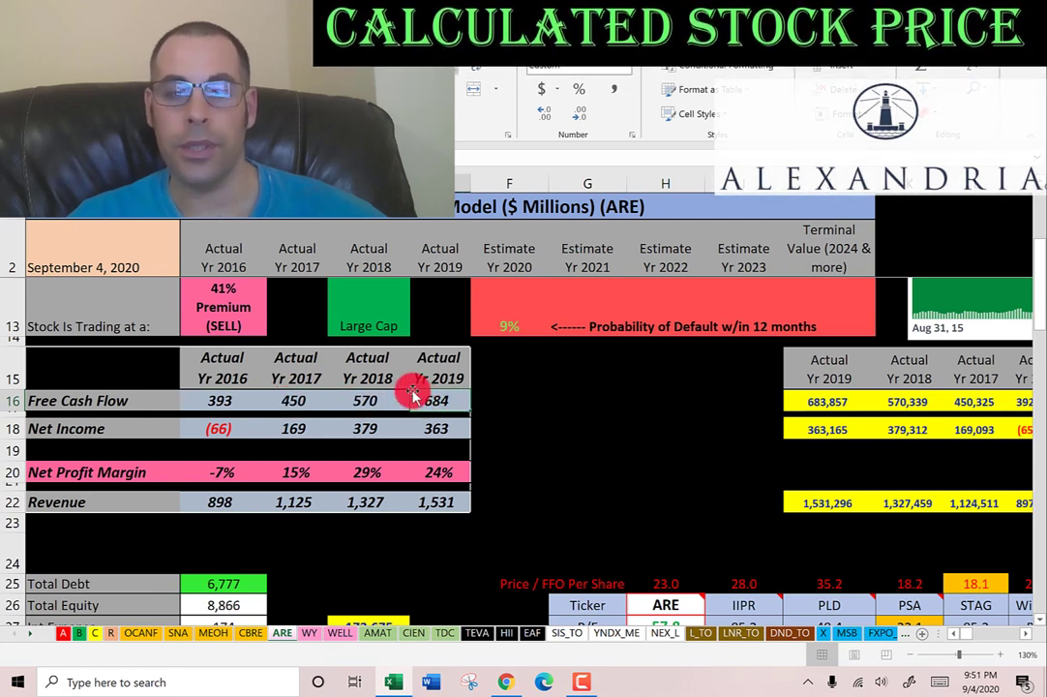
left_click(431, 428)
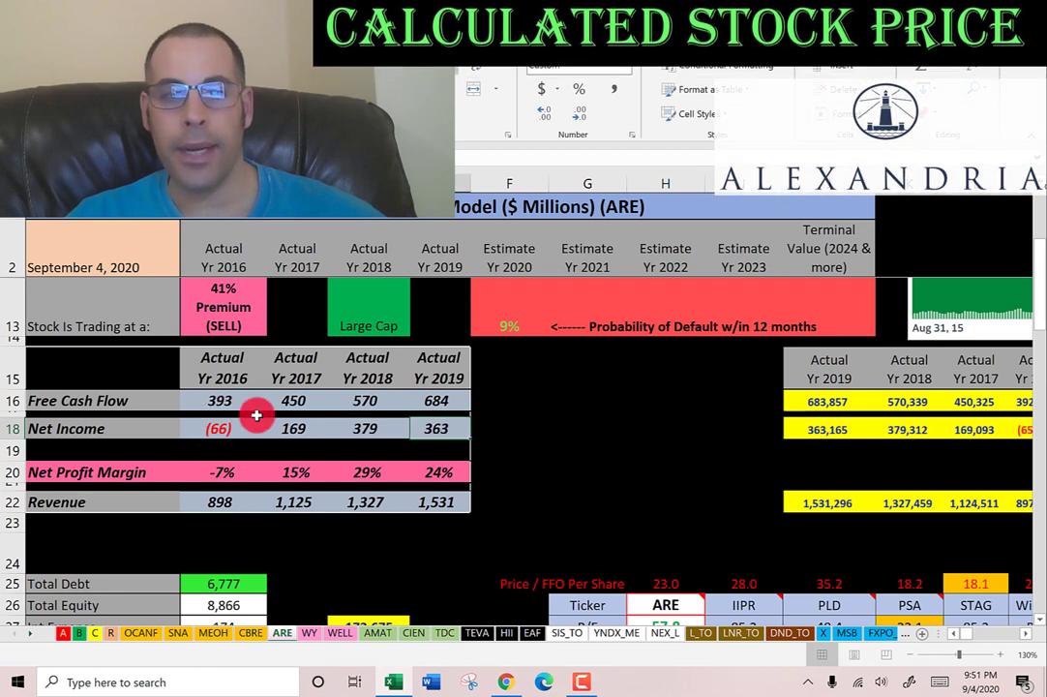
left_click(97, 429)
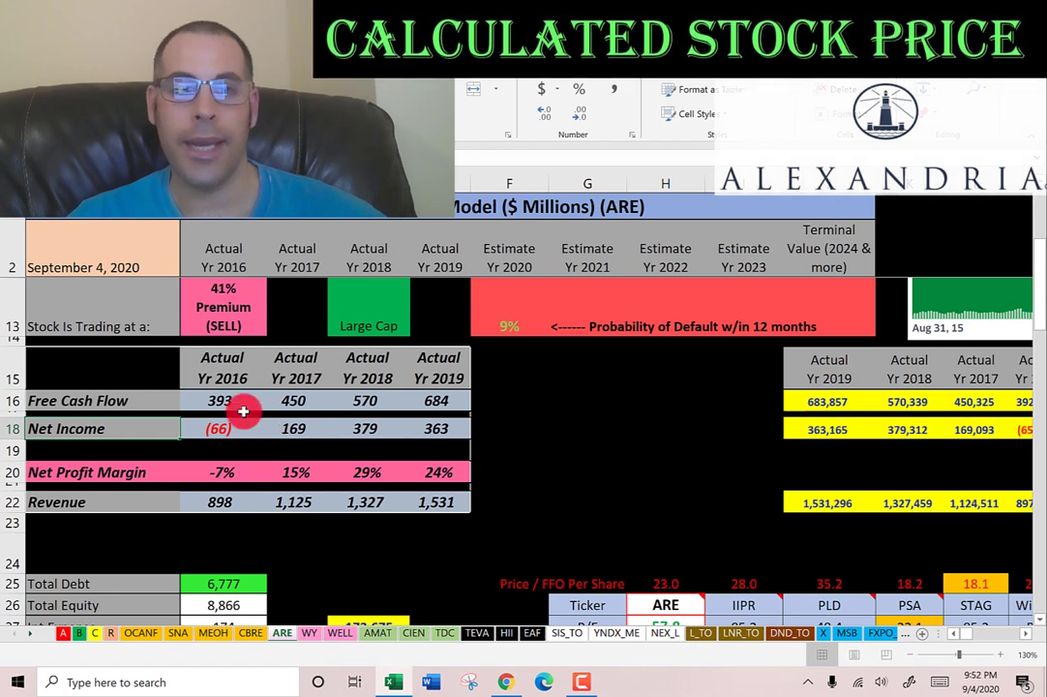
- Compare 2019 and 2018 revenue (1,531 and 1,327), then move down to the debt inputs
scroll(225, 388, "down", 1)
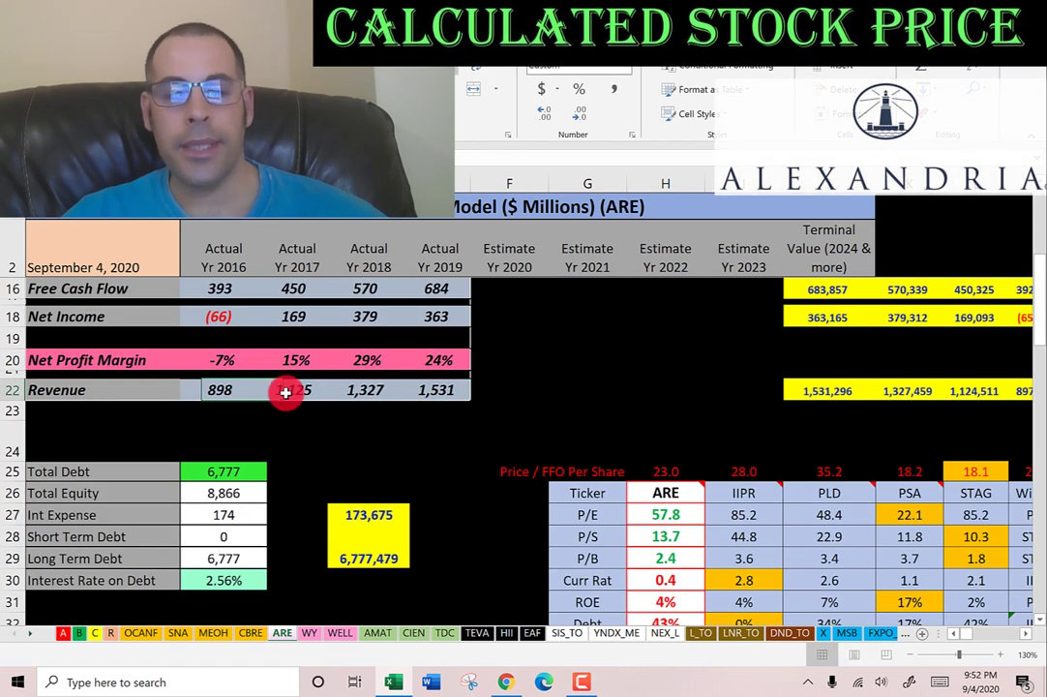
left_click(414, 390)
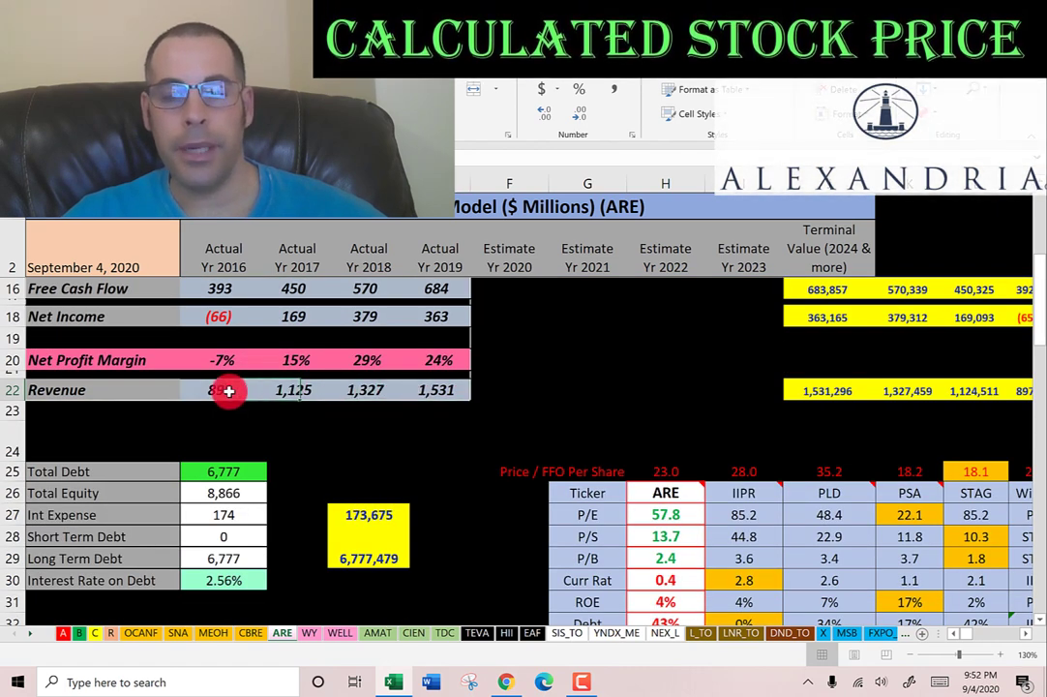
left_click(381, 392)
left_click(422, 393)
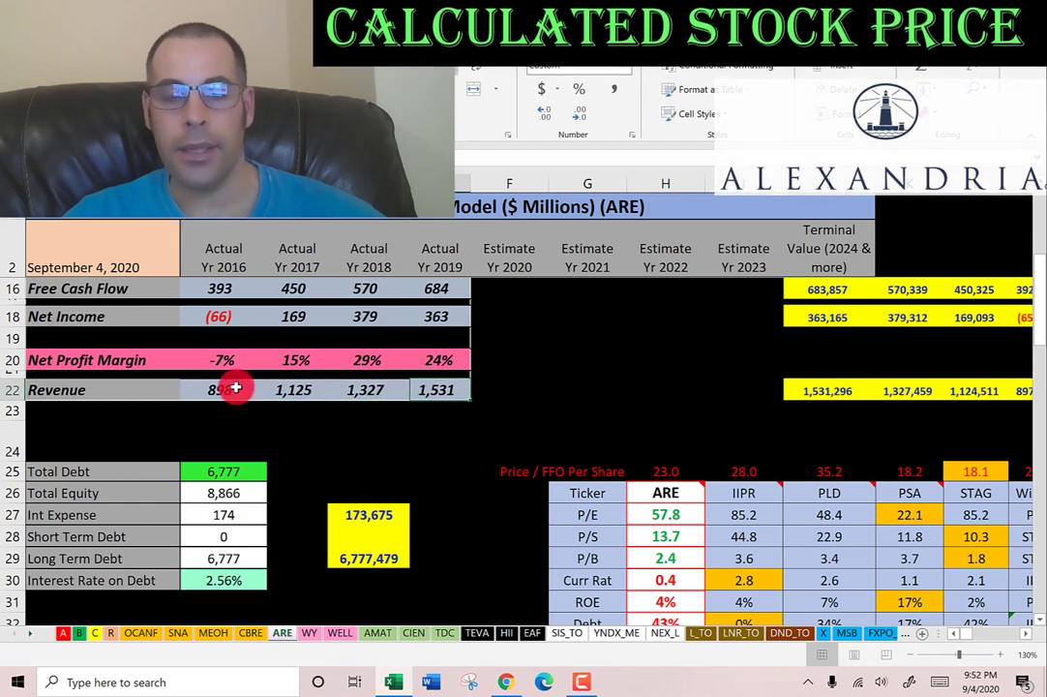
scroll(227, 390, "down", 3)
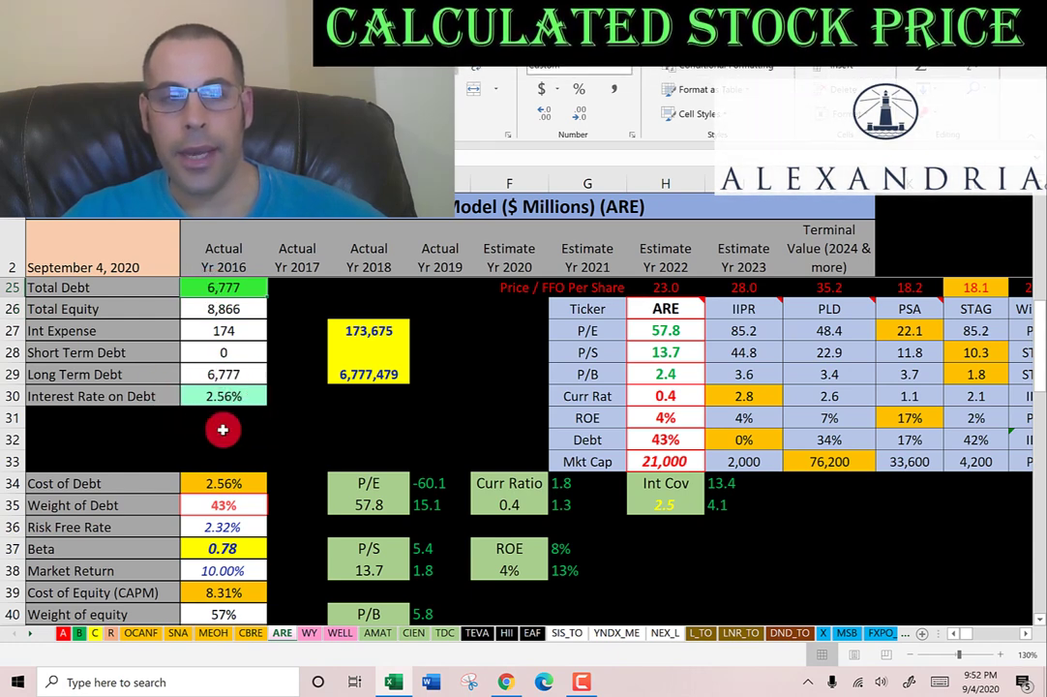
- Inspect the 5.82% WACC and its Cost of Equity input, then the 2020 projected free cash flow
scroll(214, 427, "down", 2)
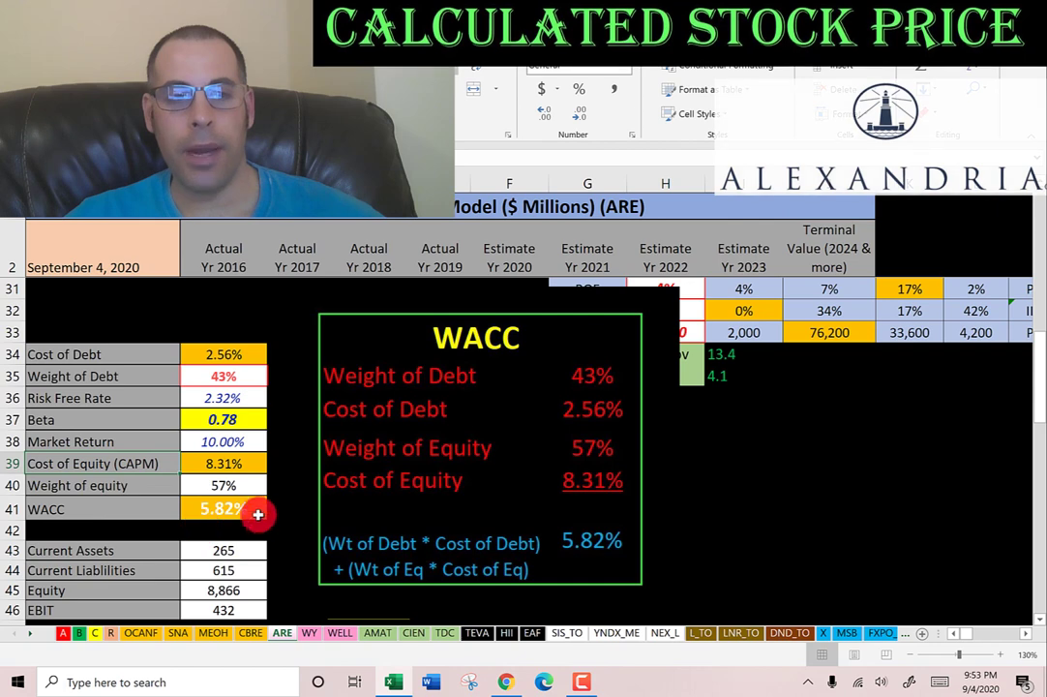
left_click(221, 508)
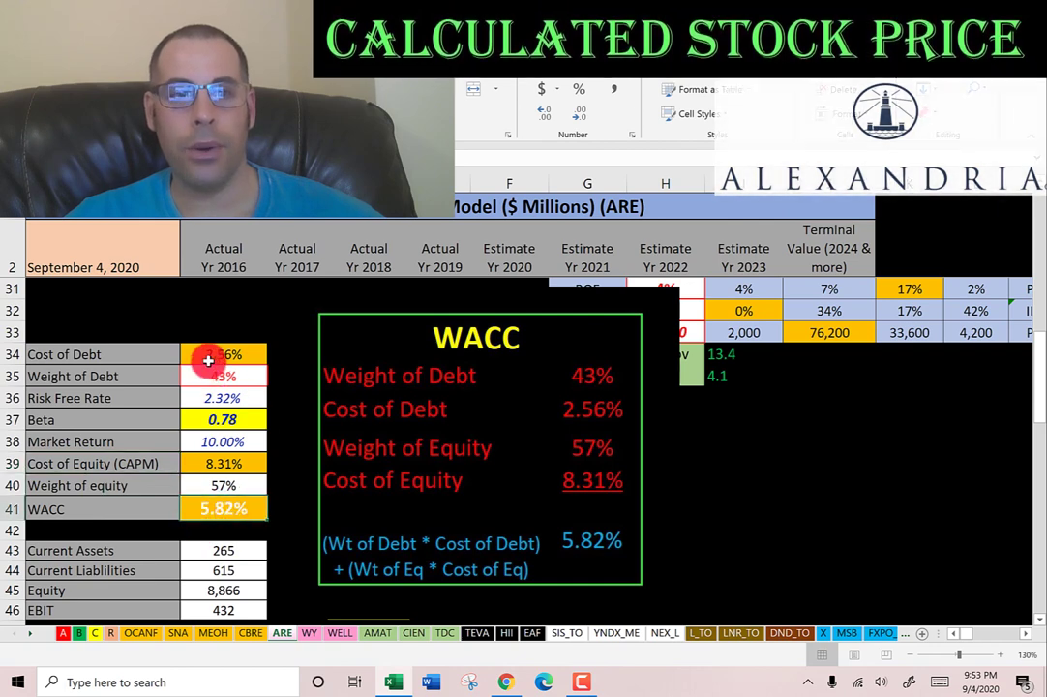
left_click(207, 462)
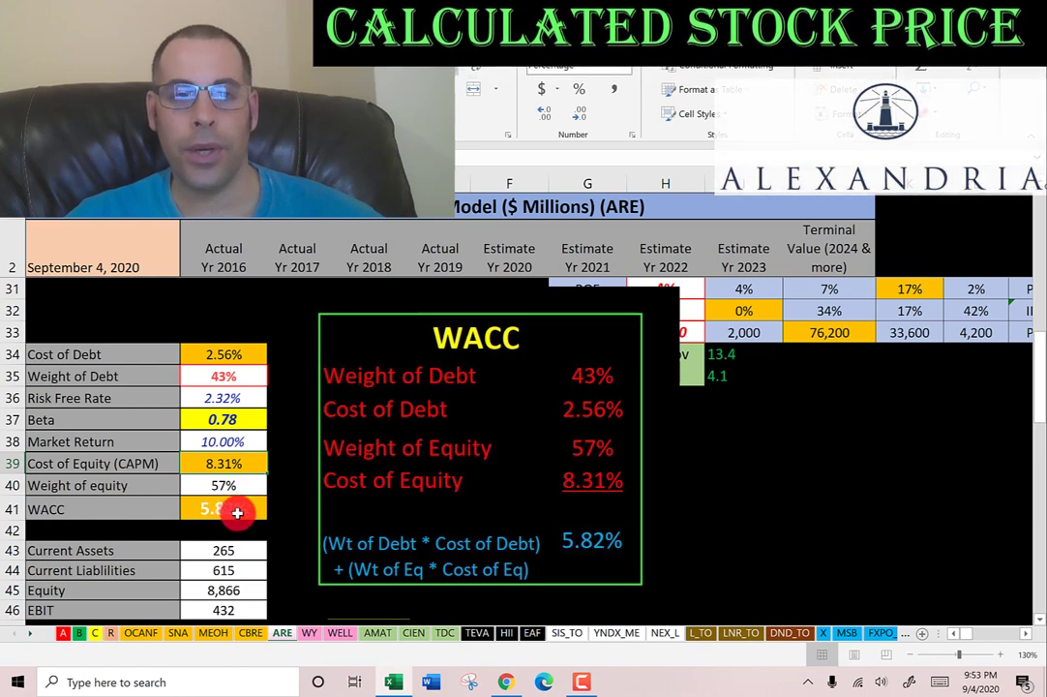
scroll(252, 498, "up", 10)
left_click(500, 291)
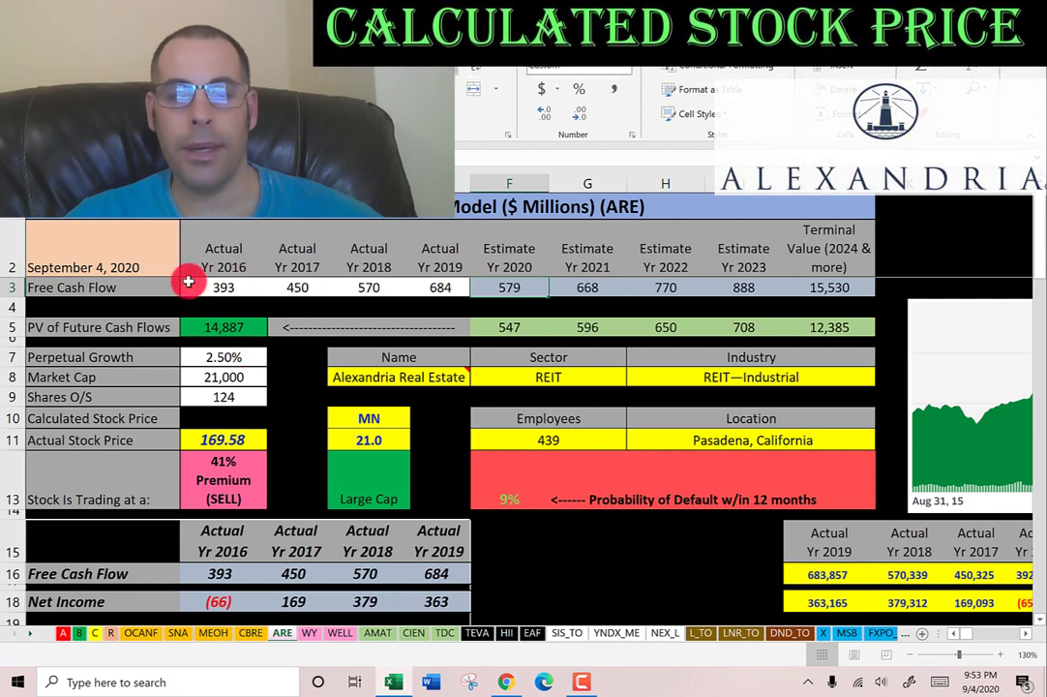
- Remove the black fill from the Calculated Stock Price cell to reveal 120.21, then switch to Chrome
left_click(224, 418)
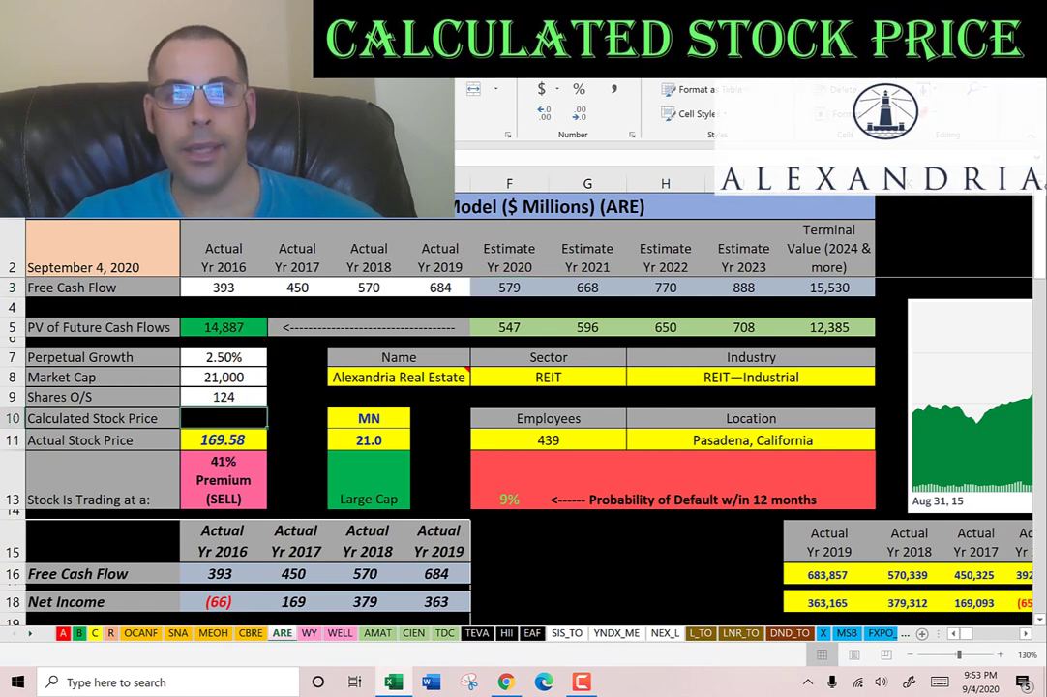
key("alt+h")
key("h")
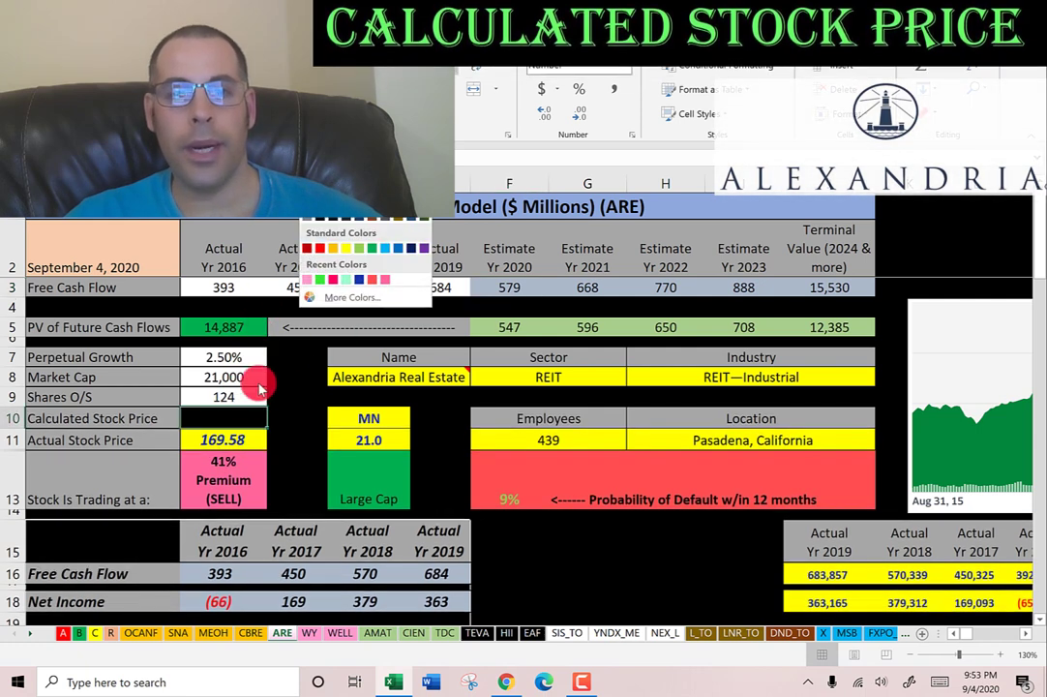
key("Escape")
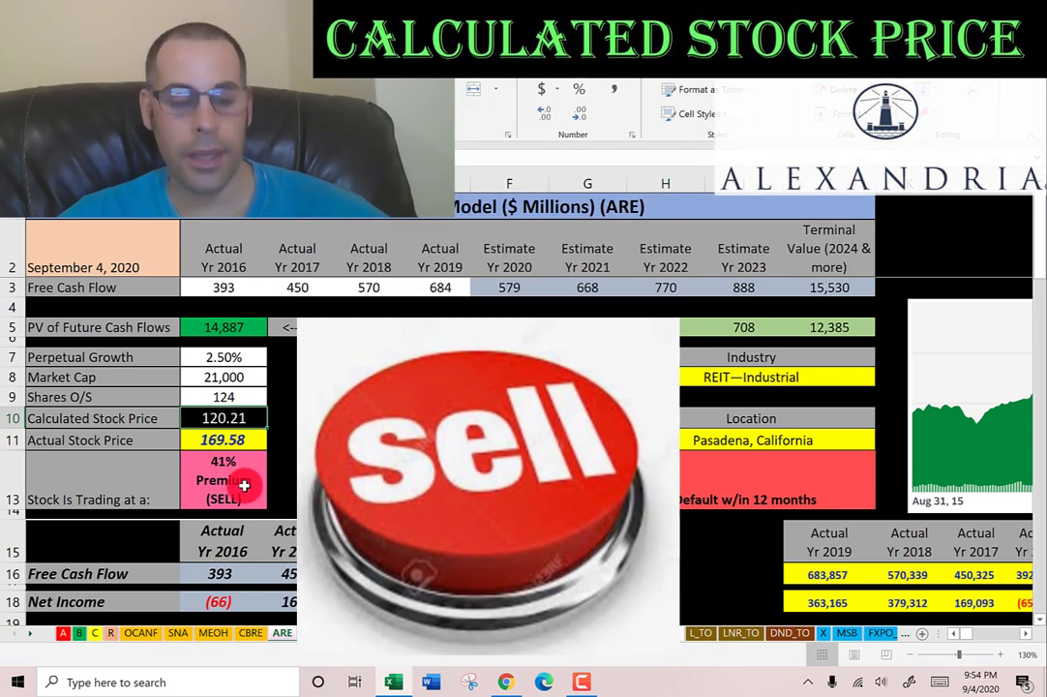
key("alt+Tab")
key("alt+Tab")
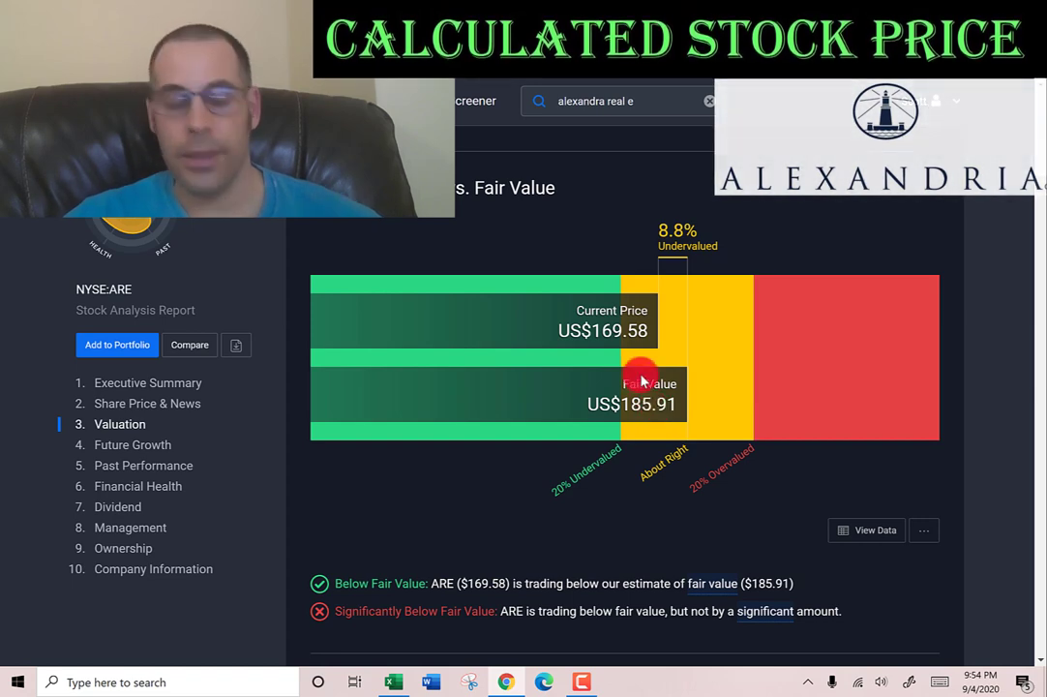
- Return from the Simply Wall St valuation page to the Excel workbook
key("alt+Tab")
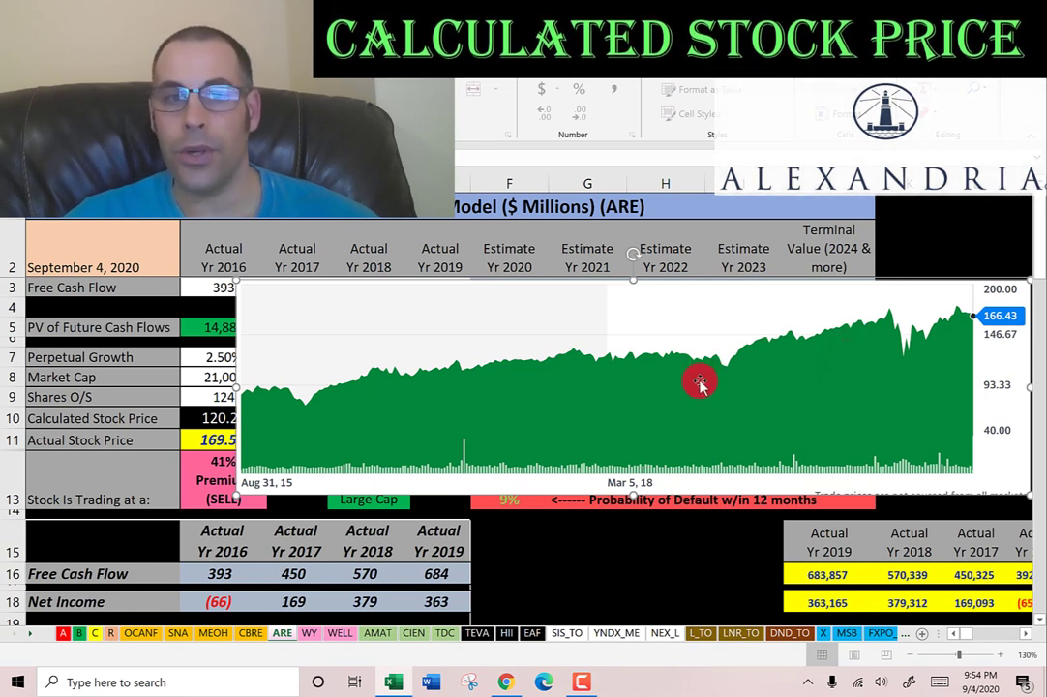
- Deselect the chart and scroll to the ratio tables, checking the 2.4 price/book value
key("Delete")
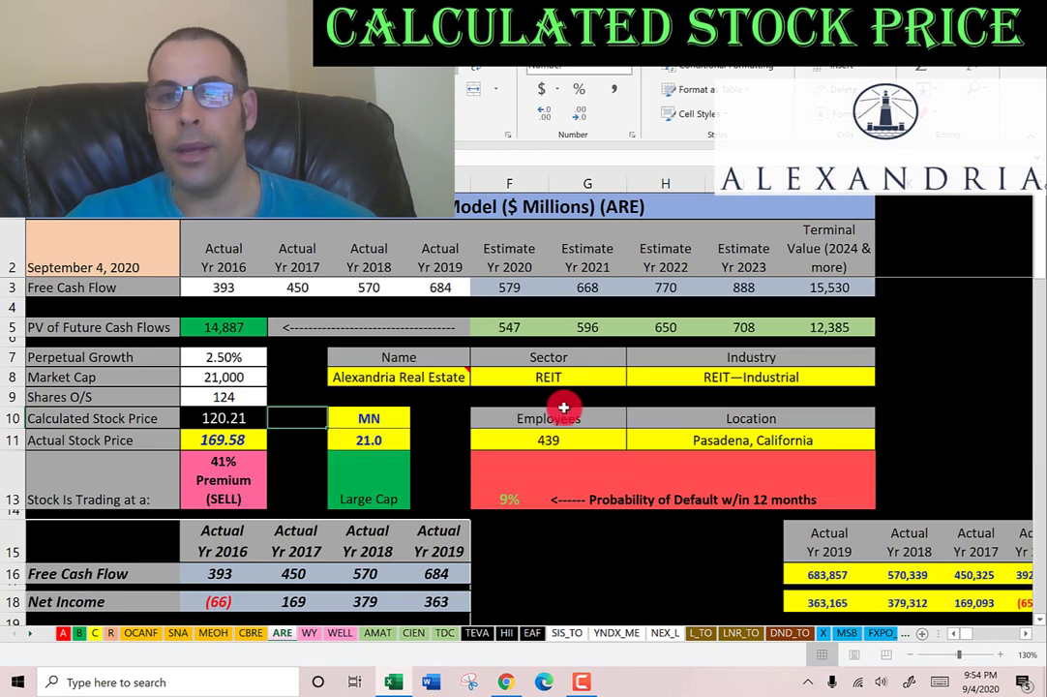
scroll(561, 404, "down", 7)
scroll(559, 414, "down", 2)
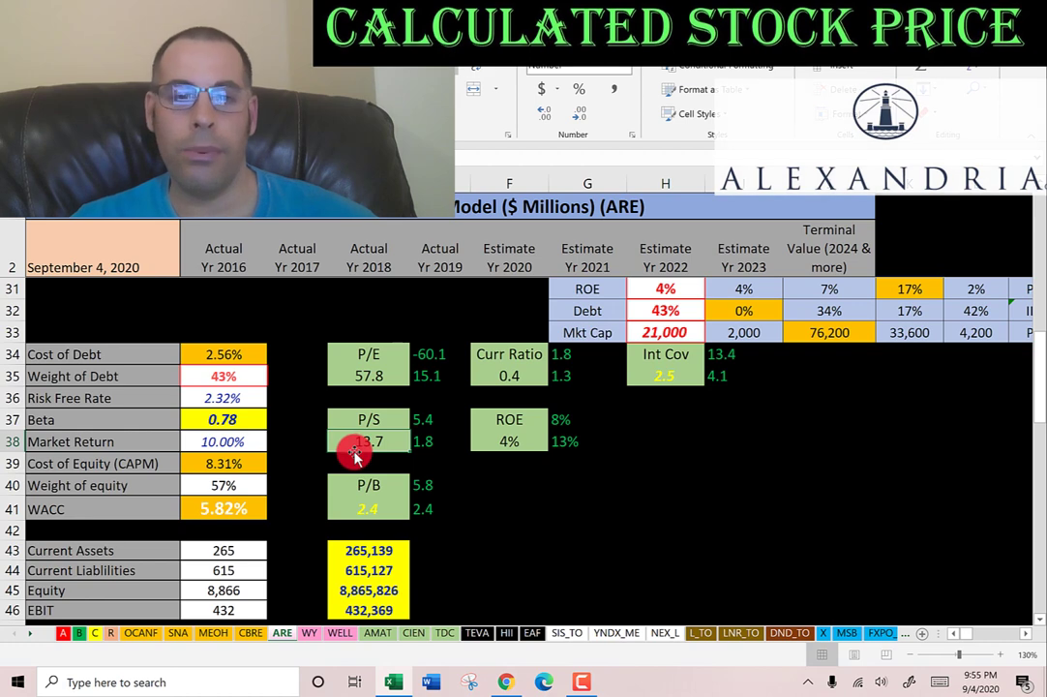
scroll(370, 414, "down", 1)
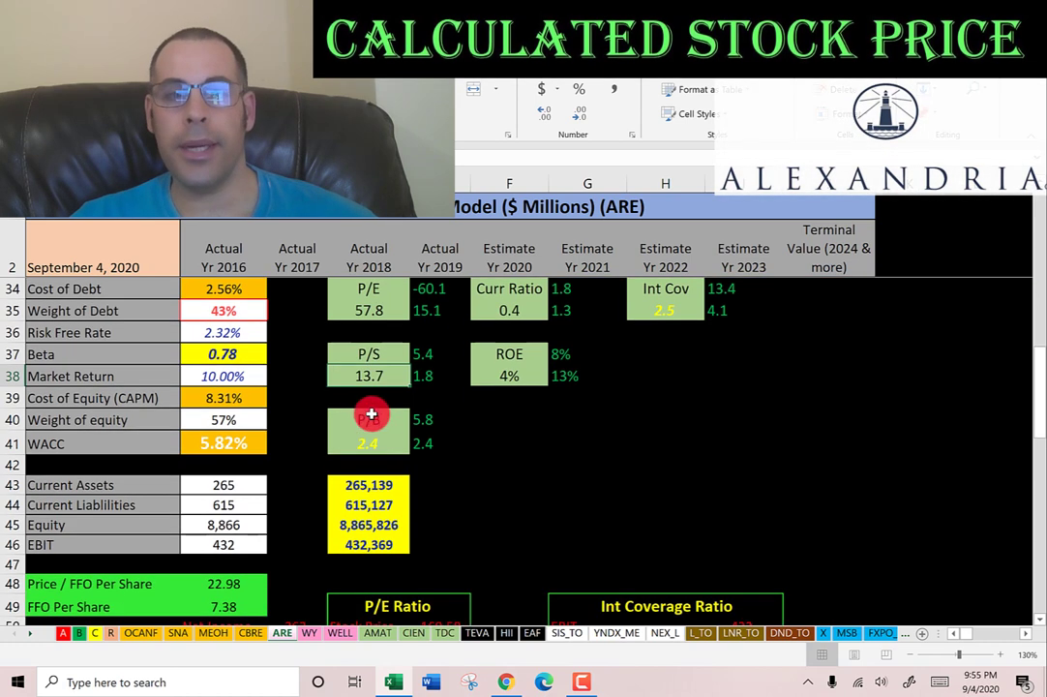
left_click(441, 445)
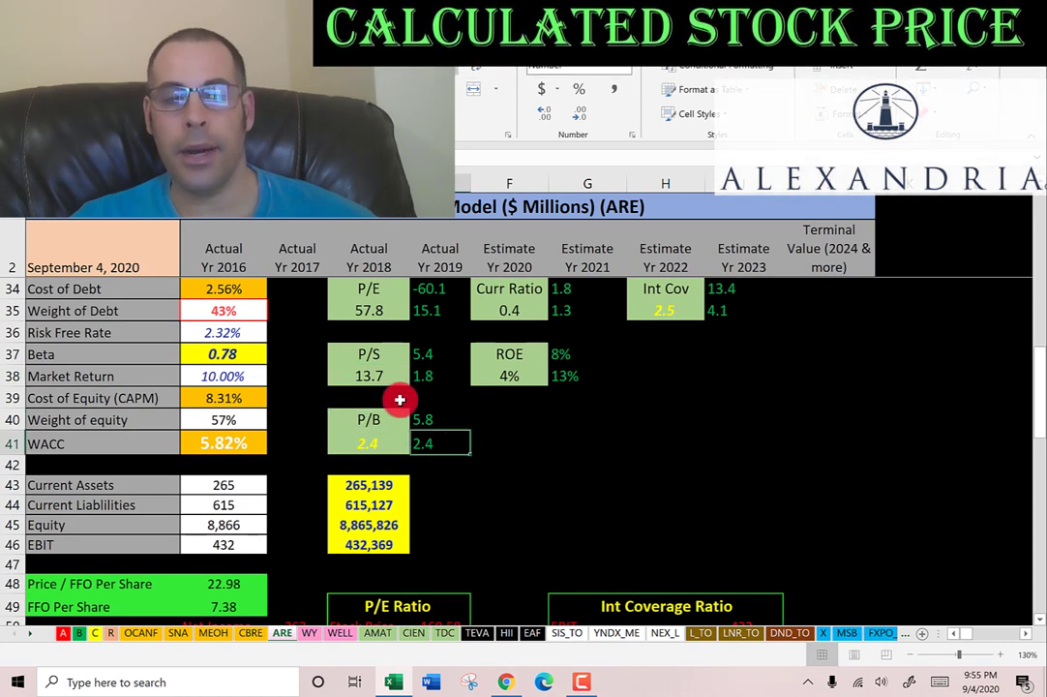
- Trace the P/E inputs: stock price, and EPS 2.93 from net income and shares outstanding
scroll(382, 386, "down", 2)
scroll(381, 386, "down", 2)
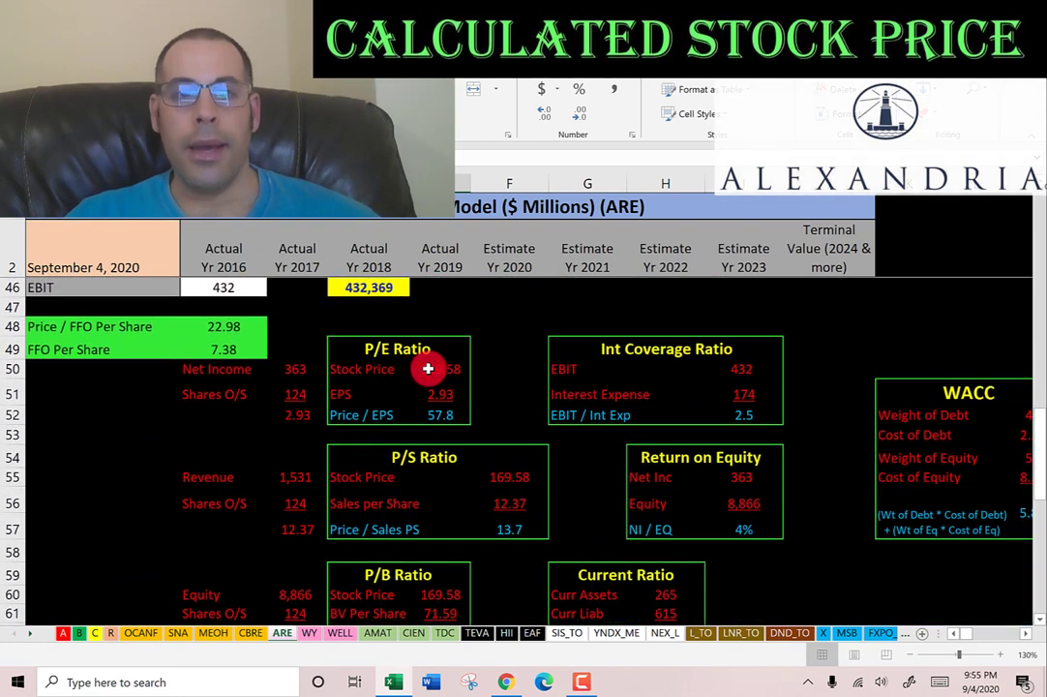
left_click(442, 375)
left_click(442, 396)
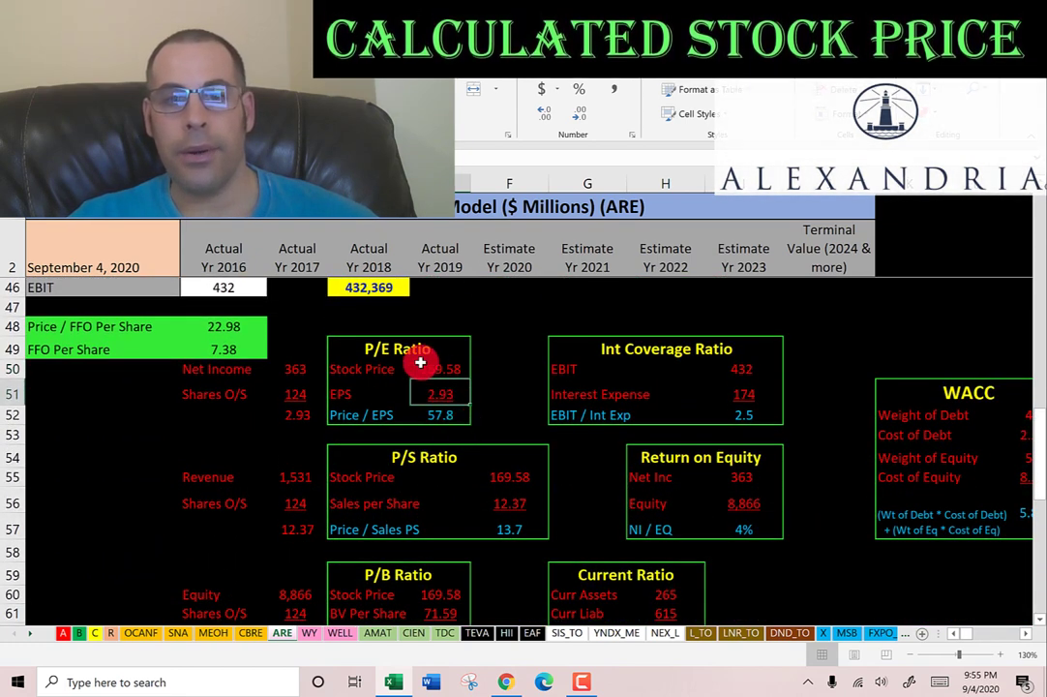
left_click_drag(290, 374, 289, 404)
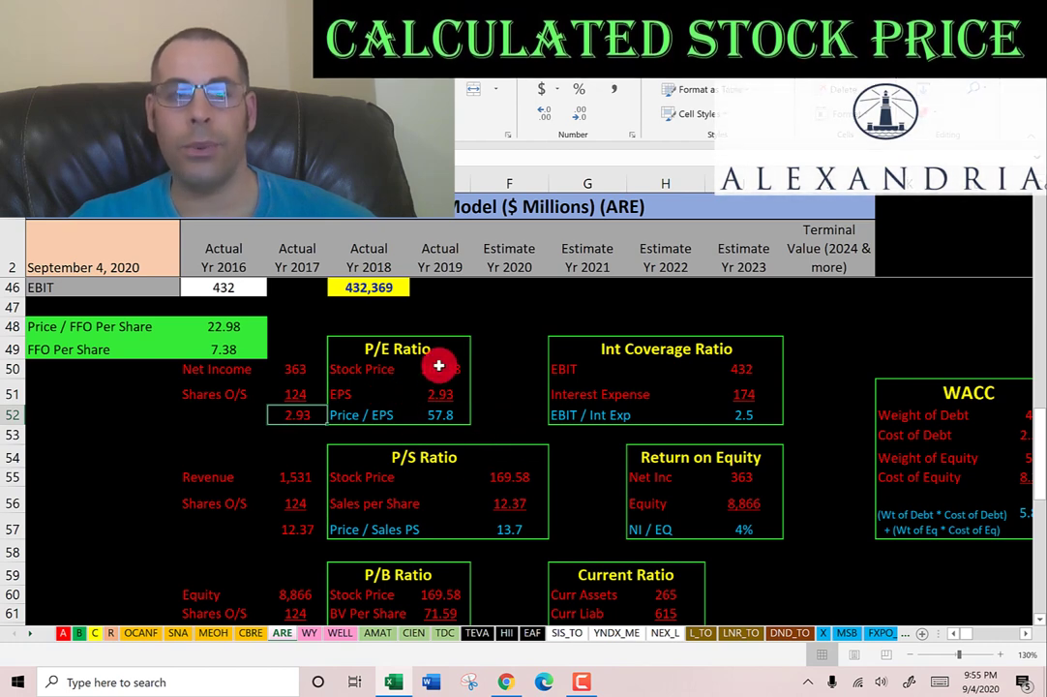
scroll(502, 354, "down", 2)
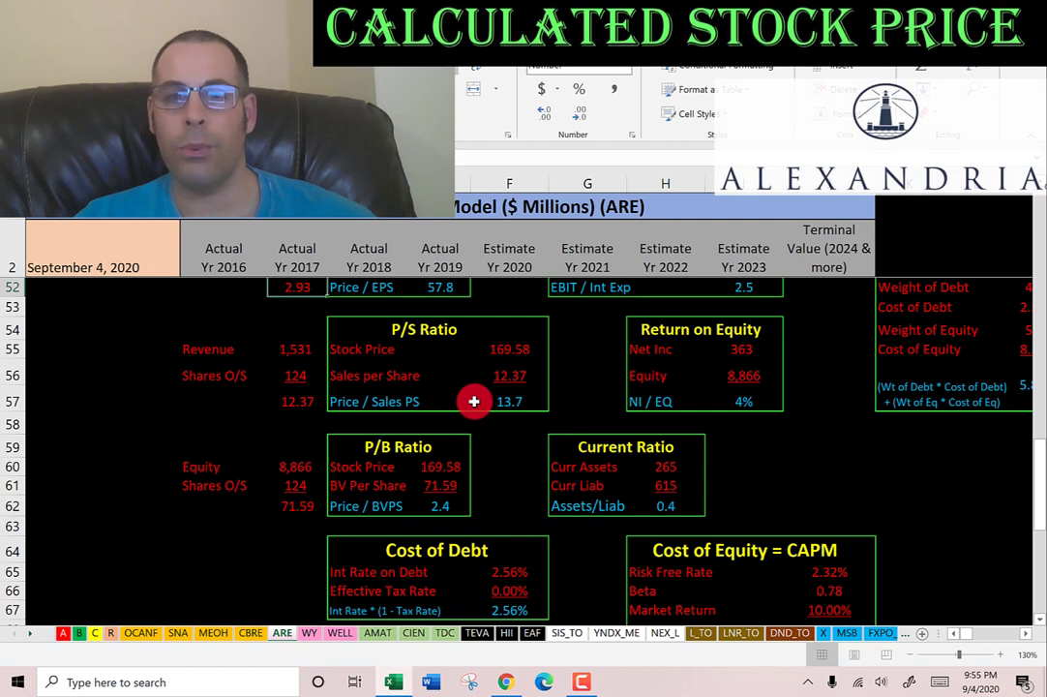
- Check the 13% and 8% figures beside ROE, and current assets 265 against current liabilities 615
scroll(441, 396, "down", 1)
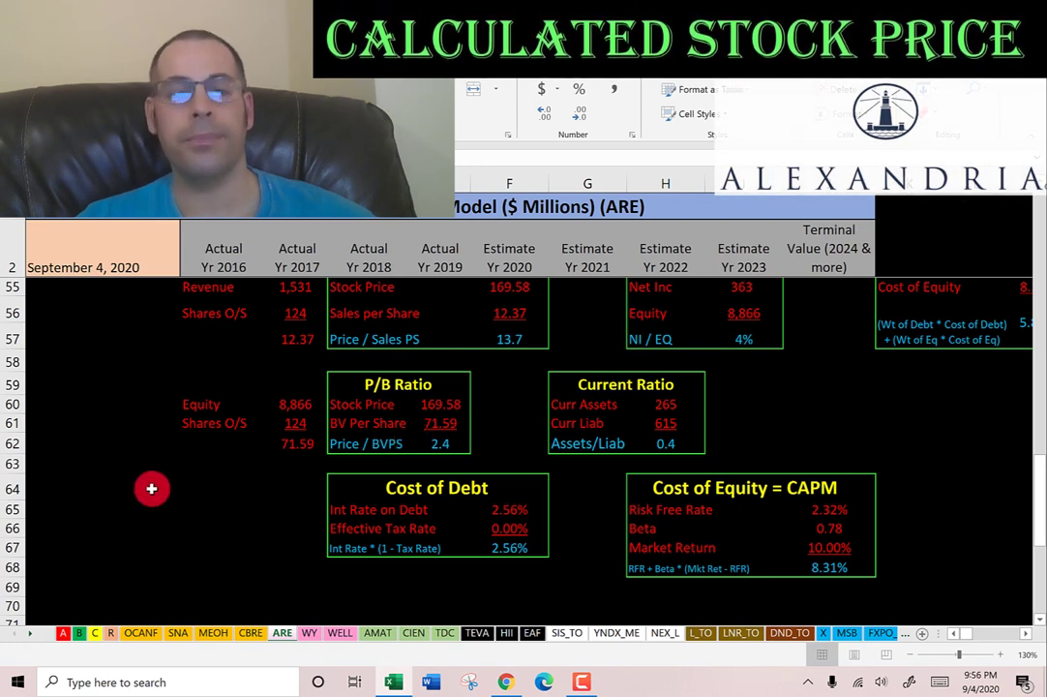
scroll(114, 437, "up", 5)
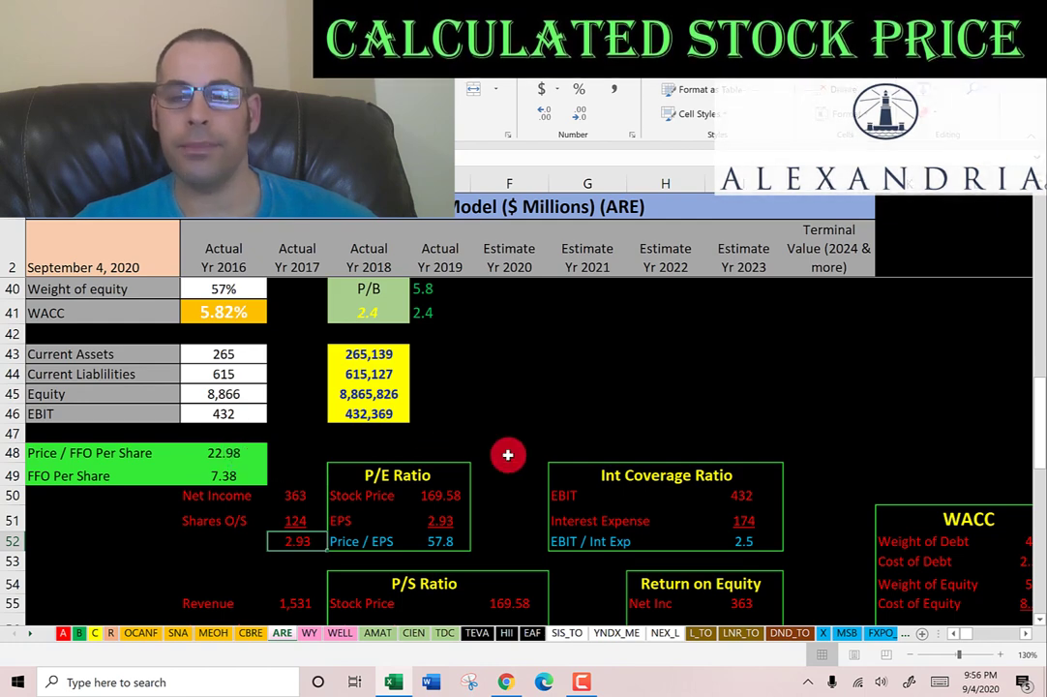
scroll(434, 454, "up", 4)
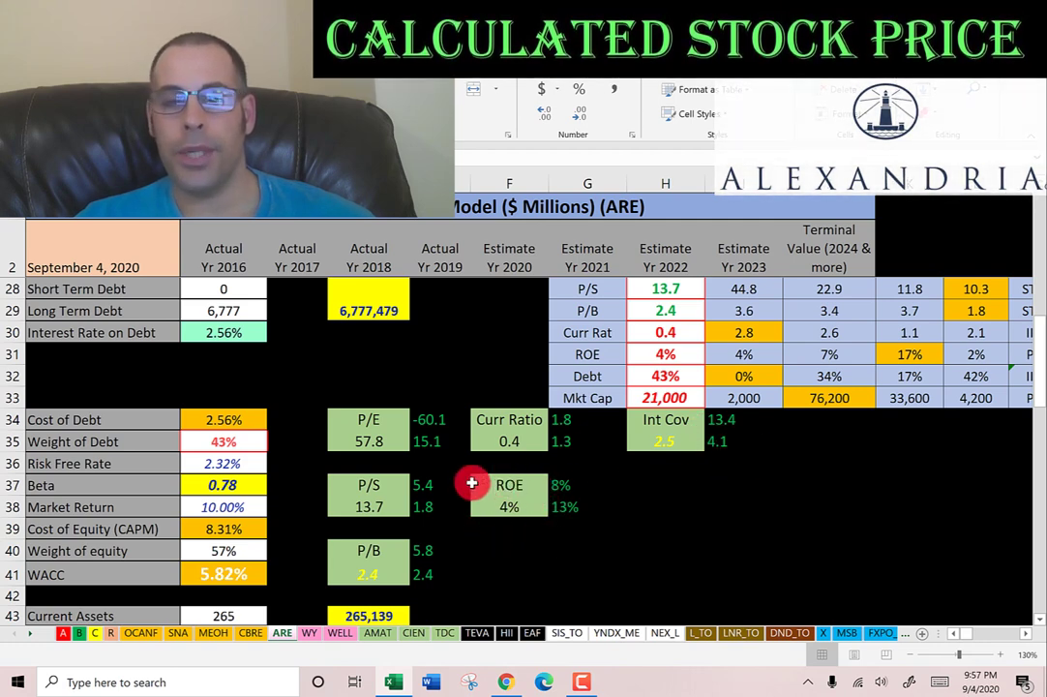
left_click(570, 511)
left_click(575, 481)
scroll(693, 423, "down", 9)
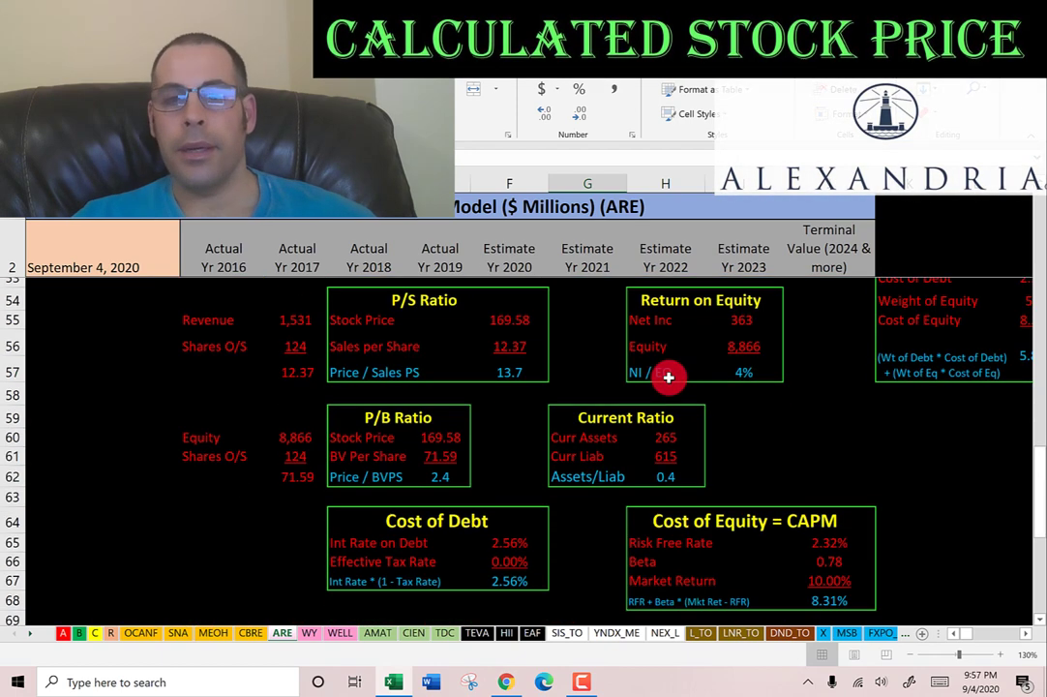
left_click(665, 403)
left_click(661, 426)
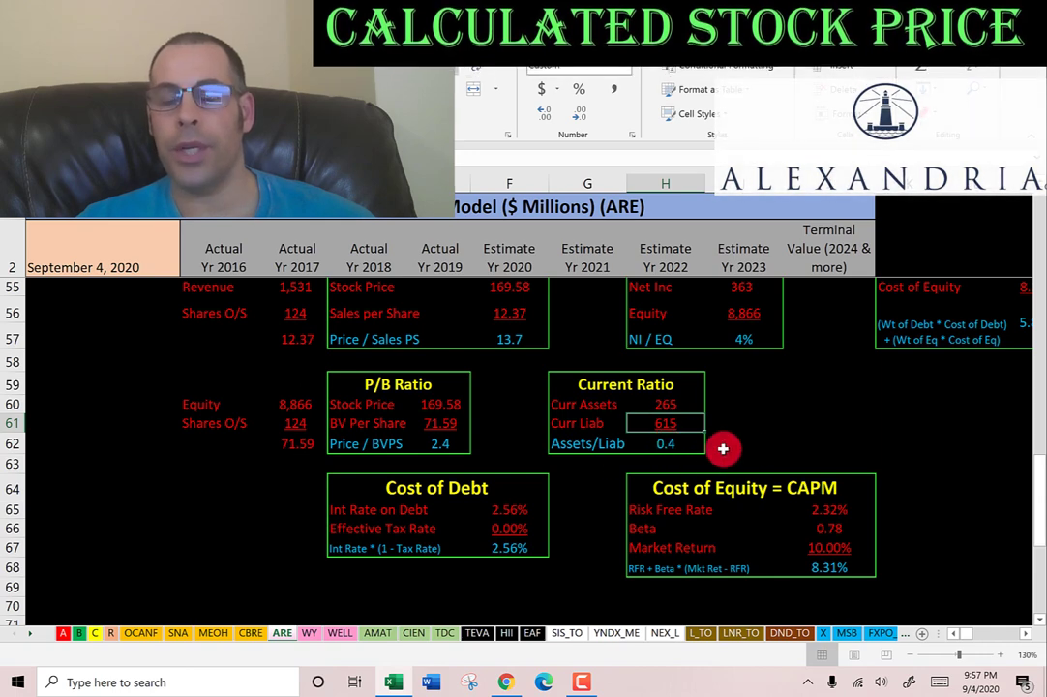
- Bring up the interest coverage box: 2.5, from EBIT 432 over 174 interest
scroll(812, 441, "up", 2)
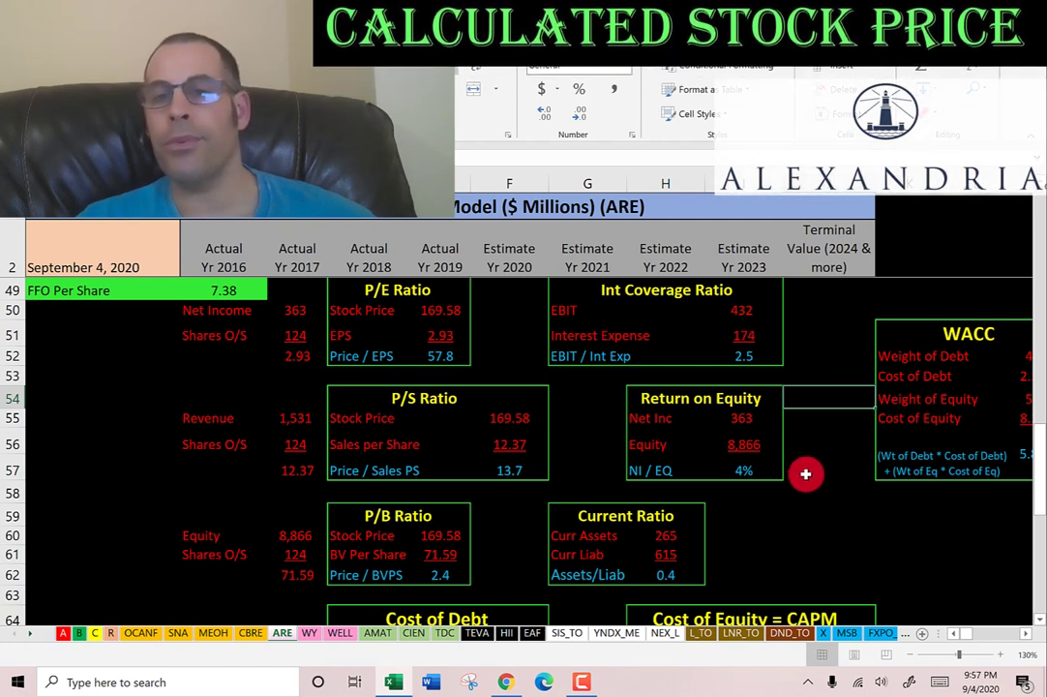
scroll(816, 414, "up", 1)
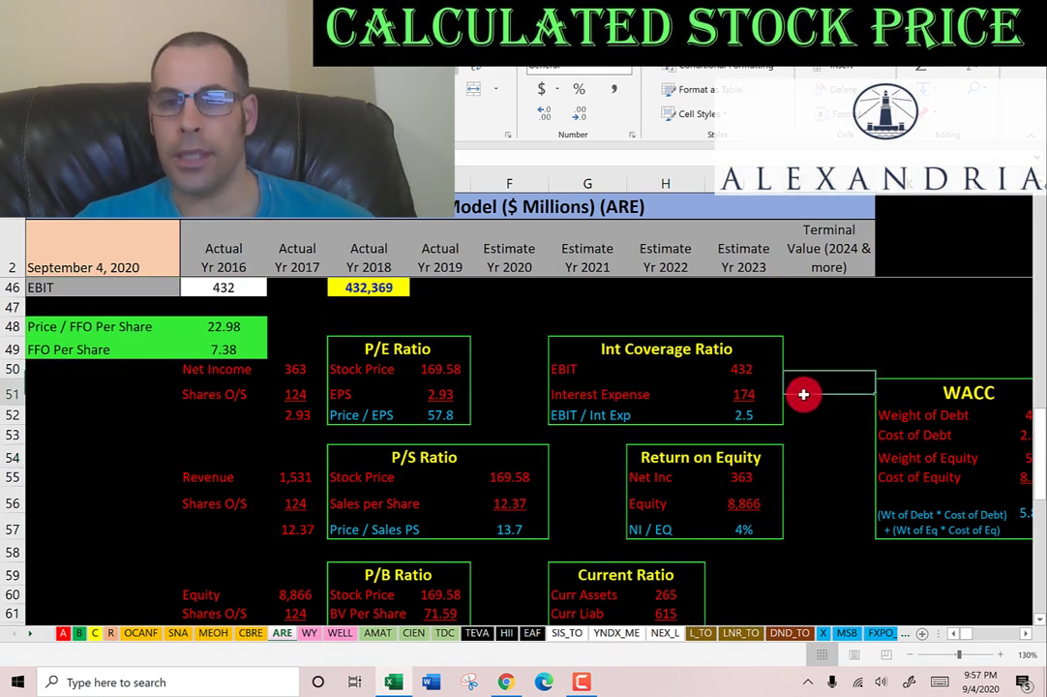
left_click(809, 421)
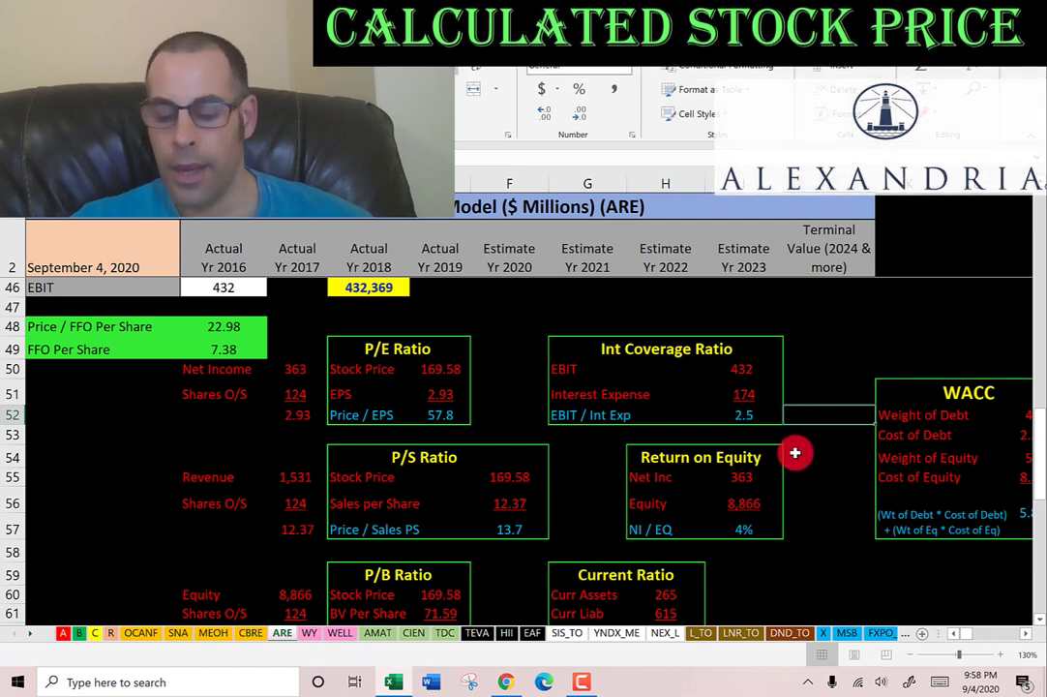
scroll(794, 449, "up", 8)
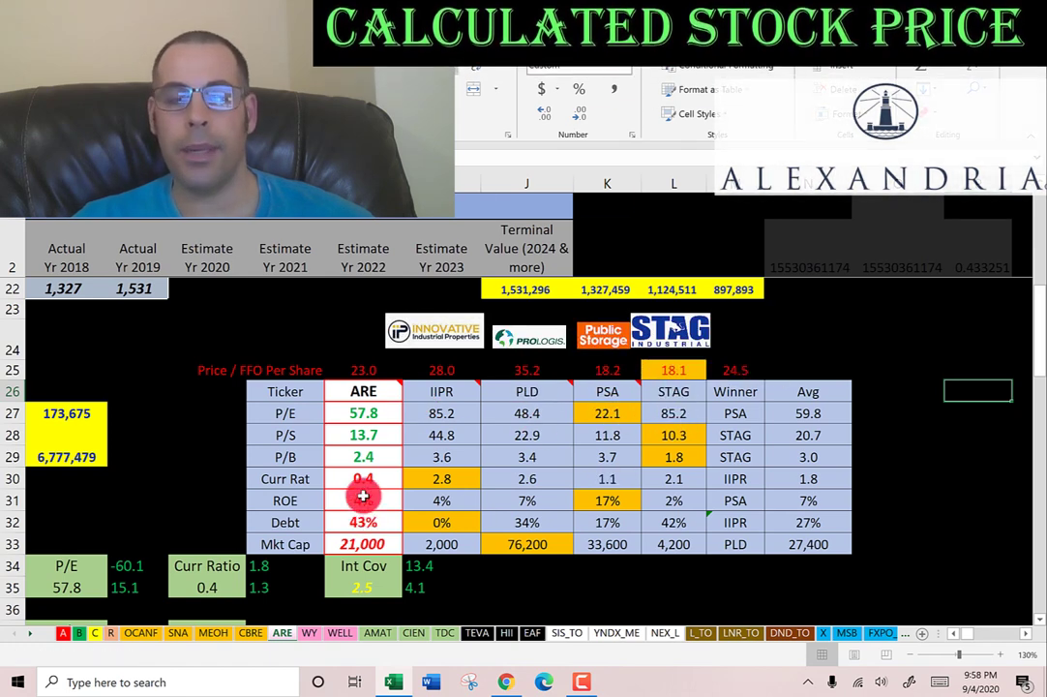
- Review the peers' Price / FFO row, its lookup formula, the 24.5 benchmark, and ARE's 0.4 current ratio
left_click(249, 369)
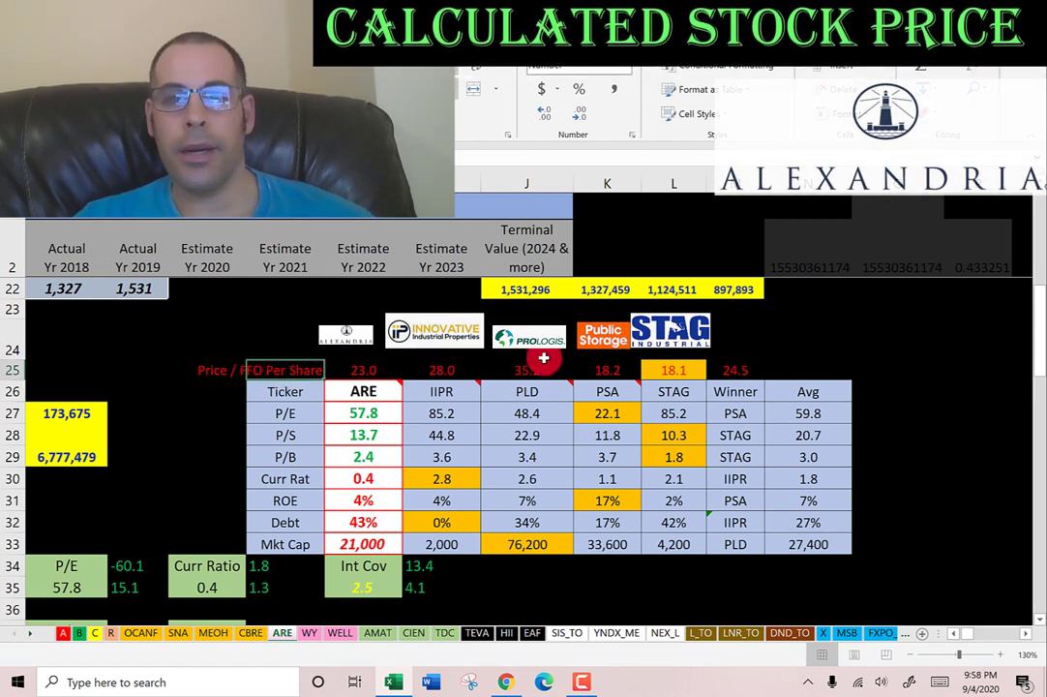
left_click(367, 370)
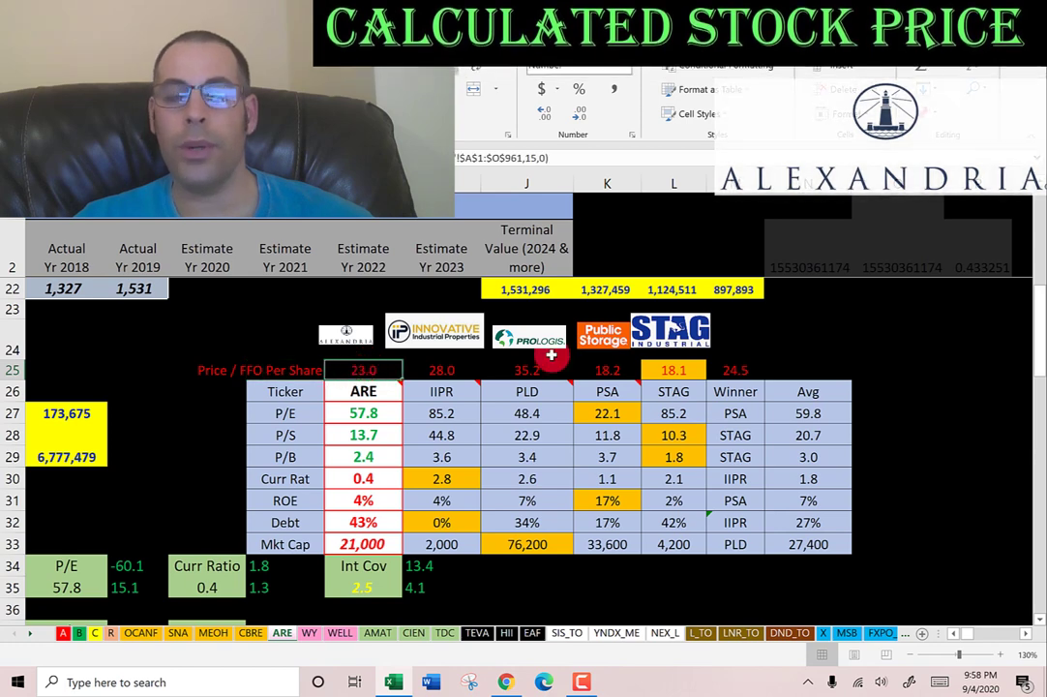
left_click(730, 369)
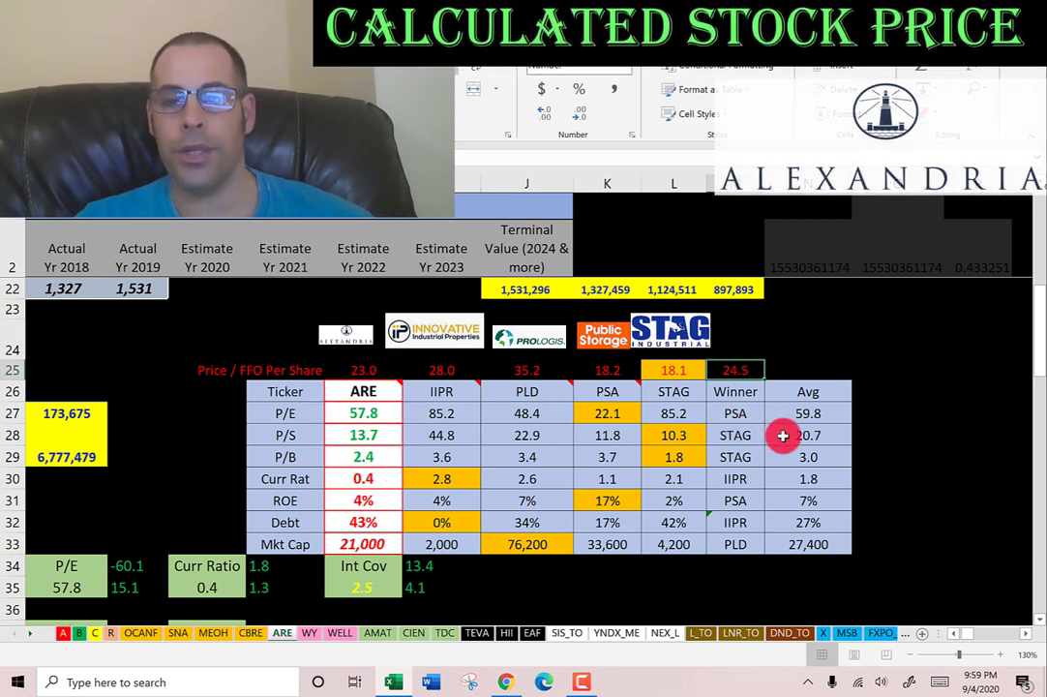
left_click(372, 478)
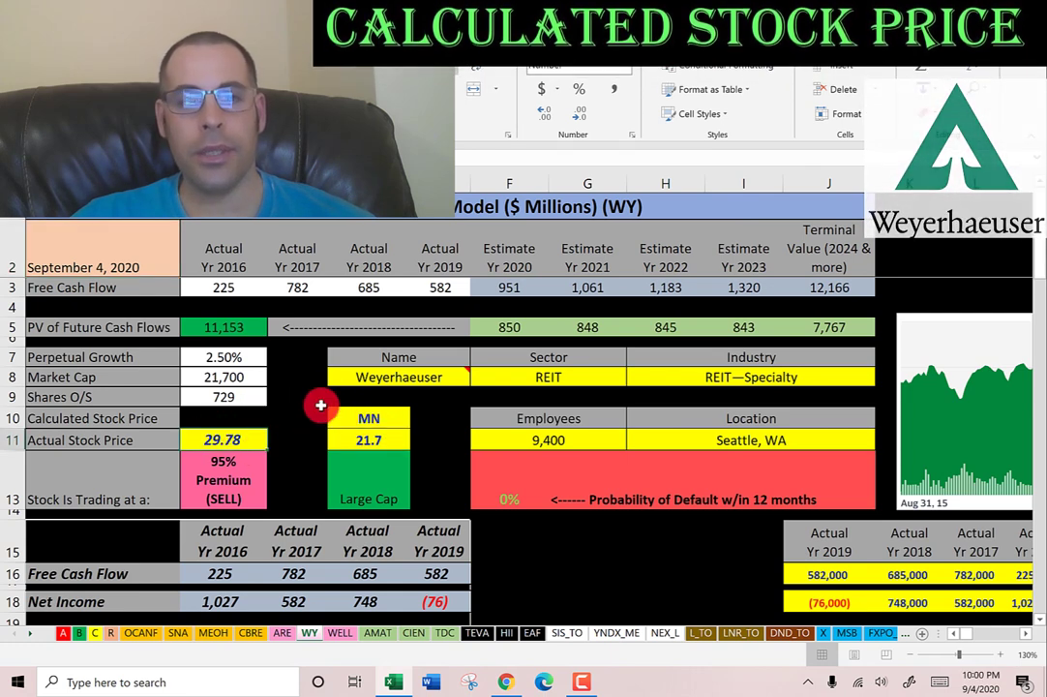
- Check WY's 2019 free cash flow 582, net income 1,027 and 748, and revenue 6,365 and 7,476
scroll(342, 316, "down", 3)
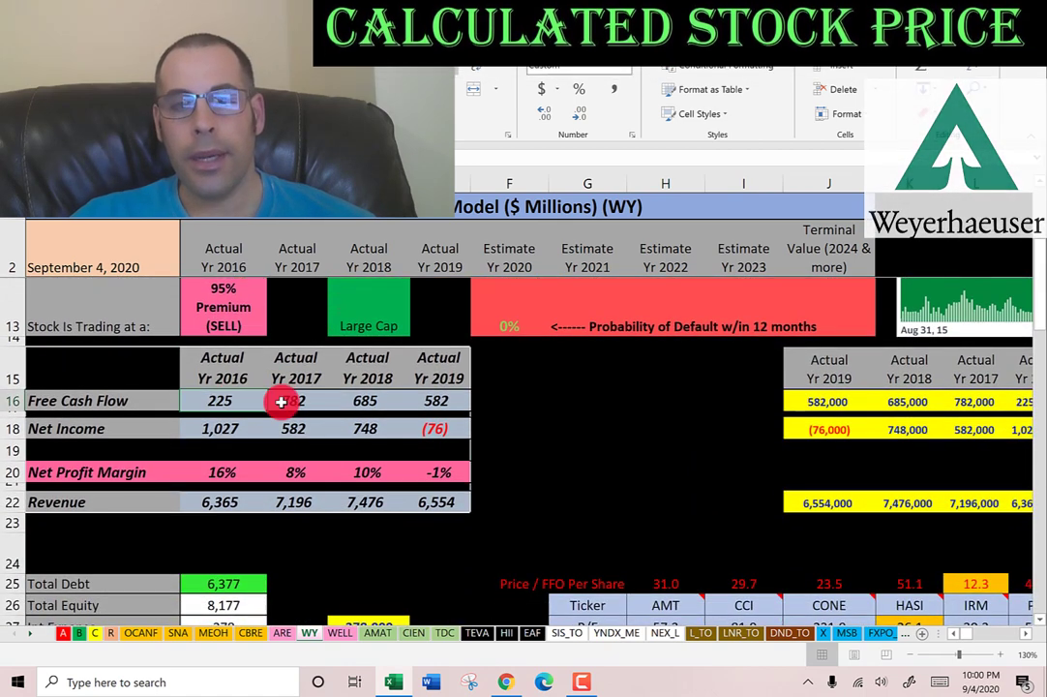
left_click(435, 399)
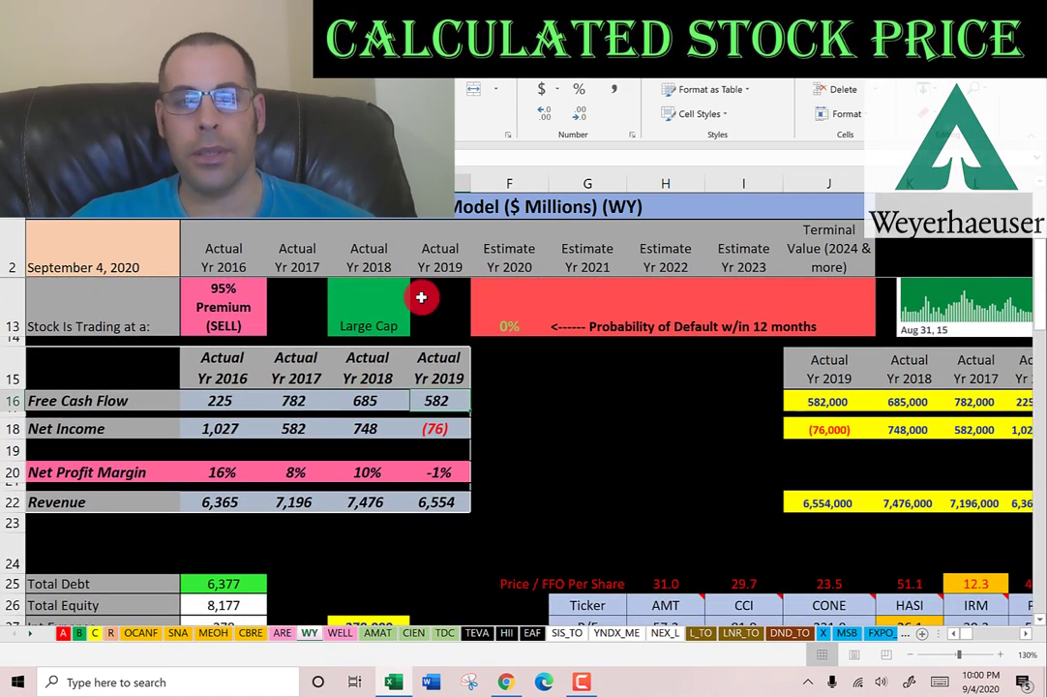
left_click(231, 428)
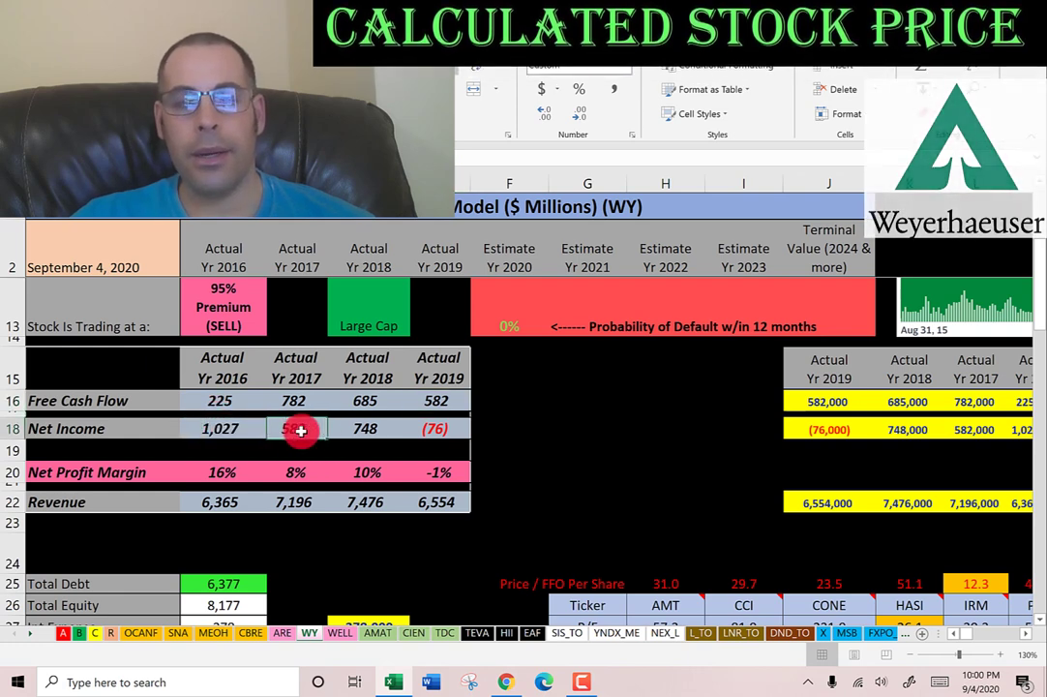
left_click(366, 428)
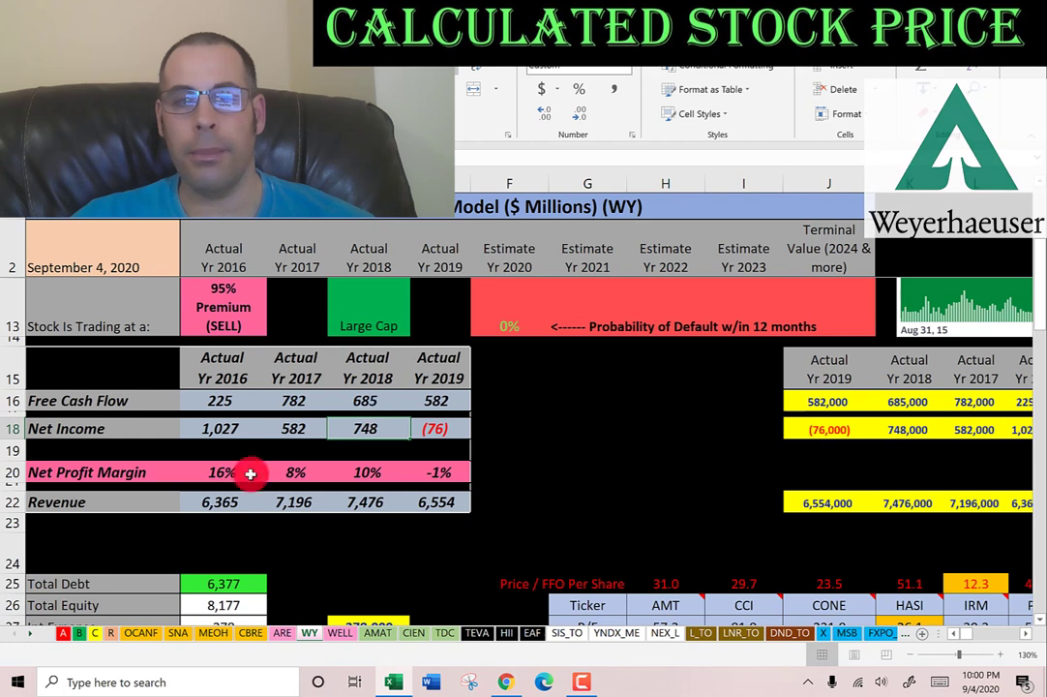
left_click(209, 505)
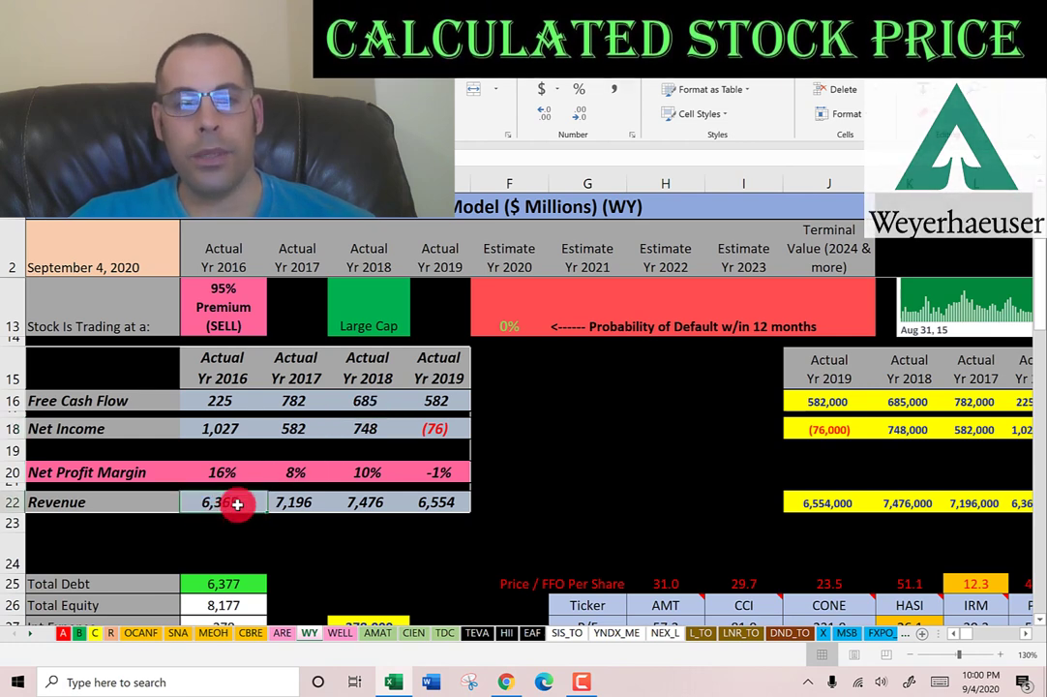
left_click(371, 505)
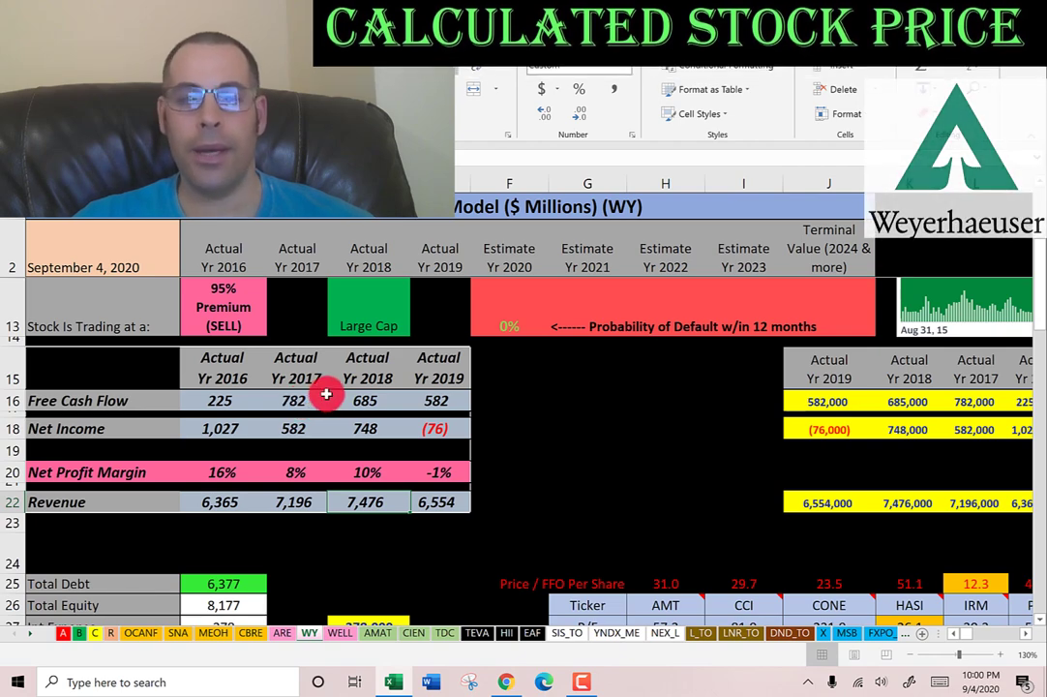
scroll(328, 387, "down", 3)
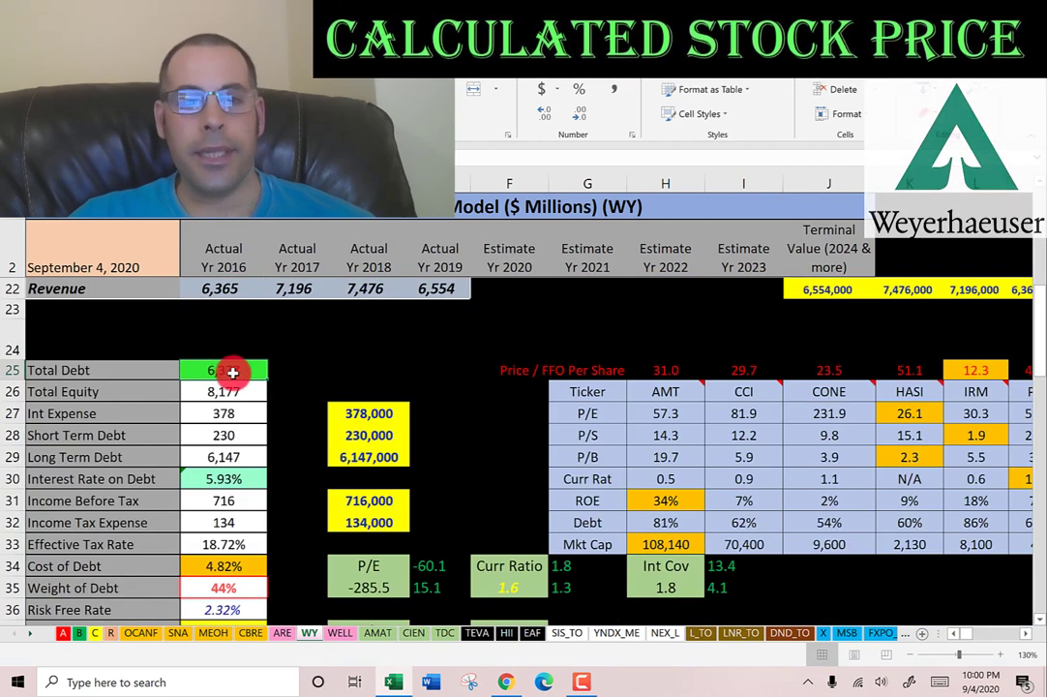
- Check Weyerhaeuser's 5.93% interest rate on debt and 17.37% cost of equity
left_click(219, 481)
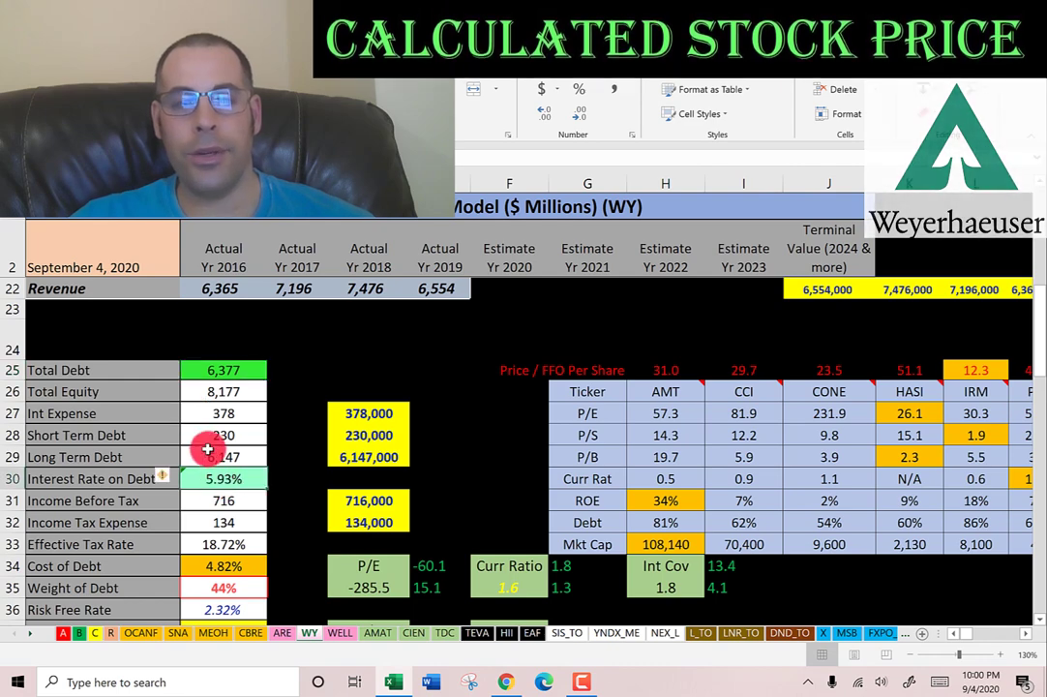
scroll(215, 421, "down", 2)
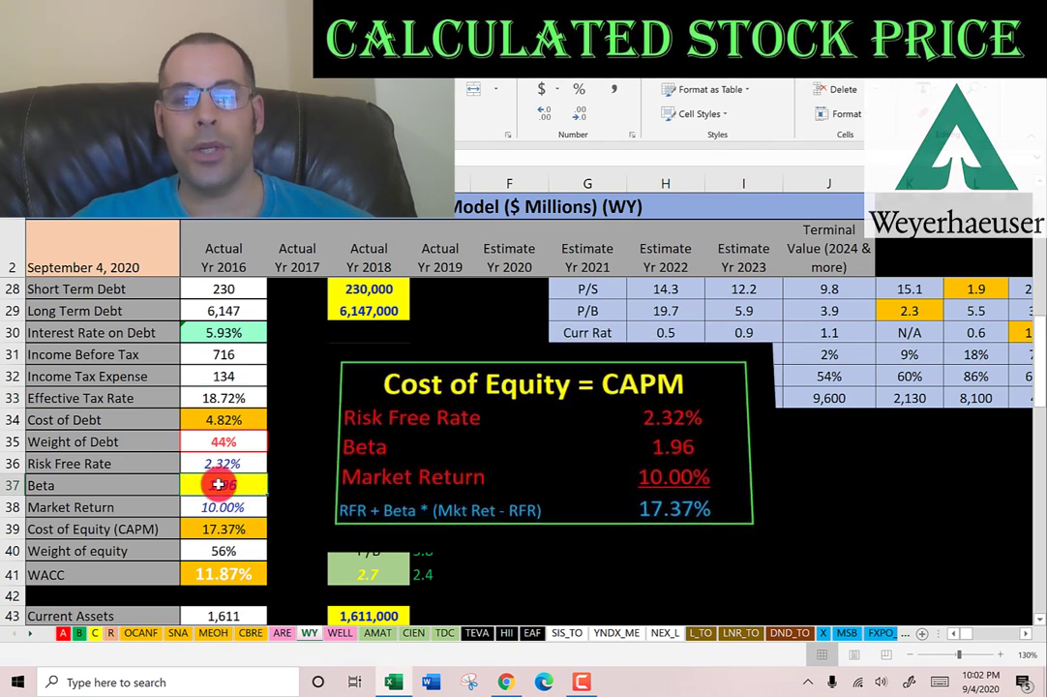
left_click(204, 533)
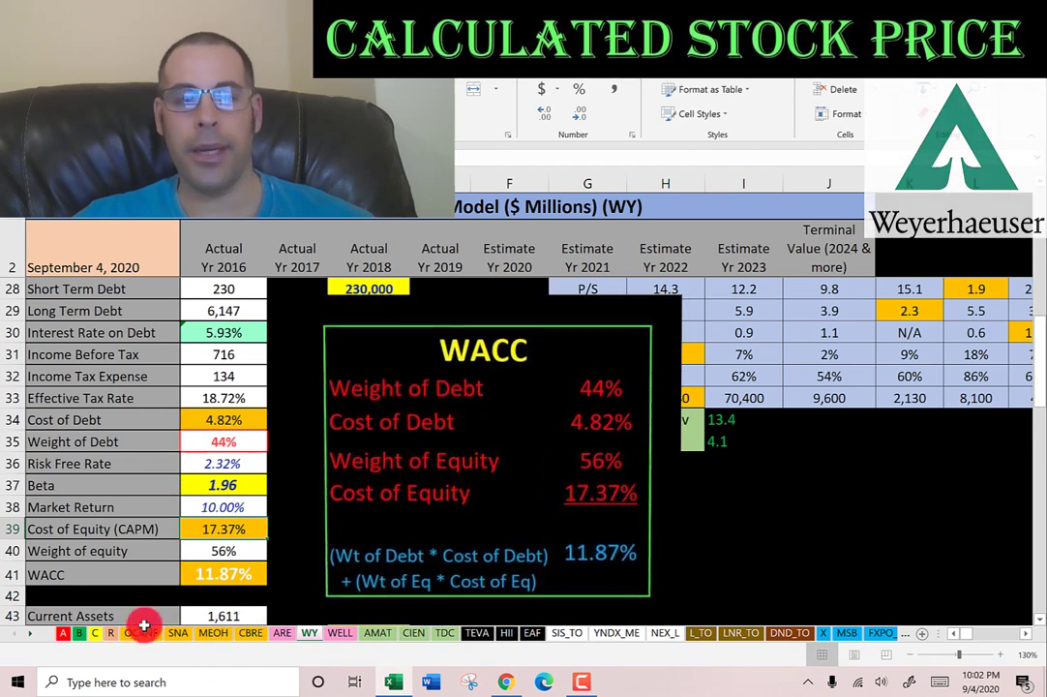
scroll(533, 486, "up", 8)
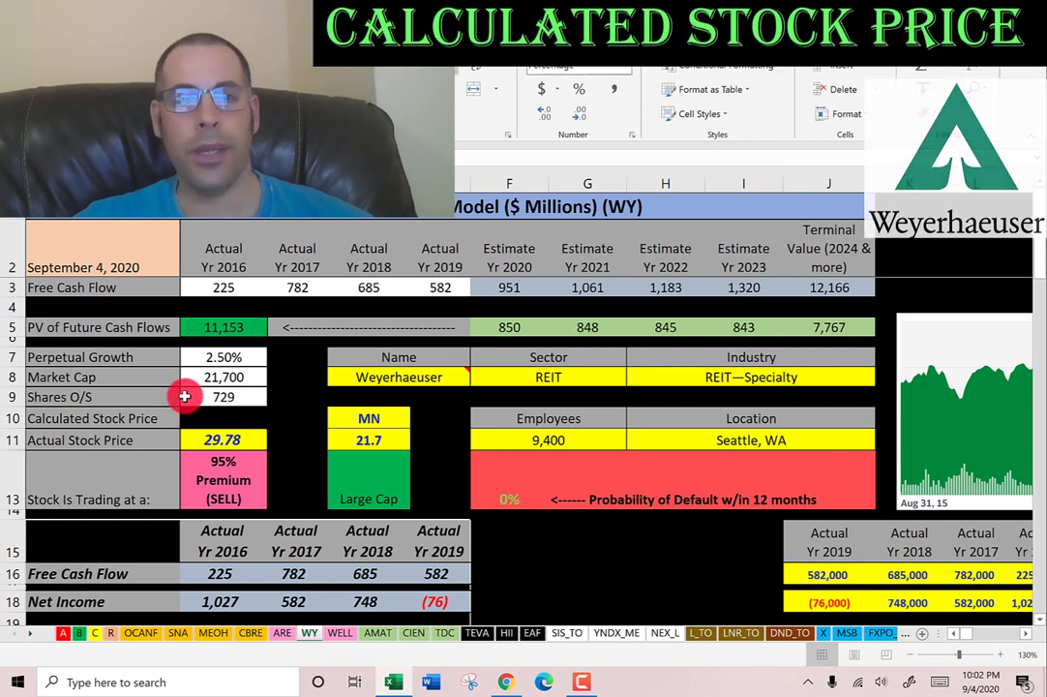
- Show Weyerhaeuser's 15.31 calculated stock price, then switch to the Simply Wall St WY valuation
left_click(198, 421)
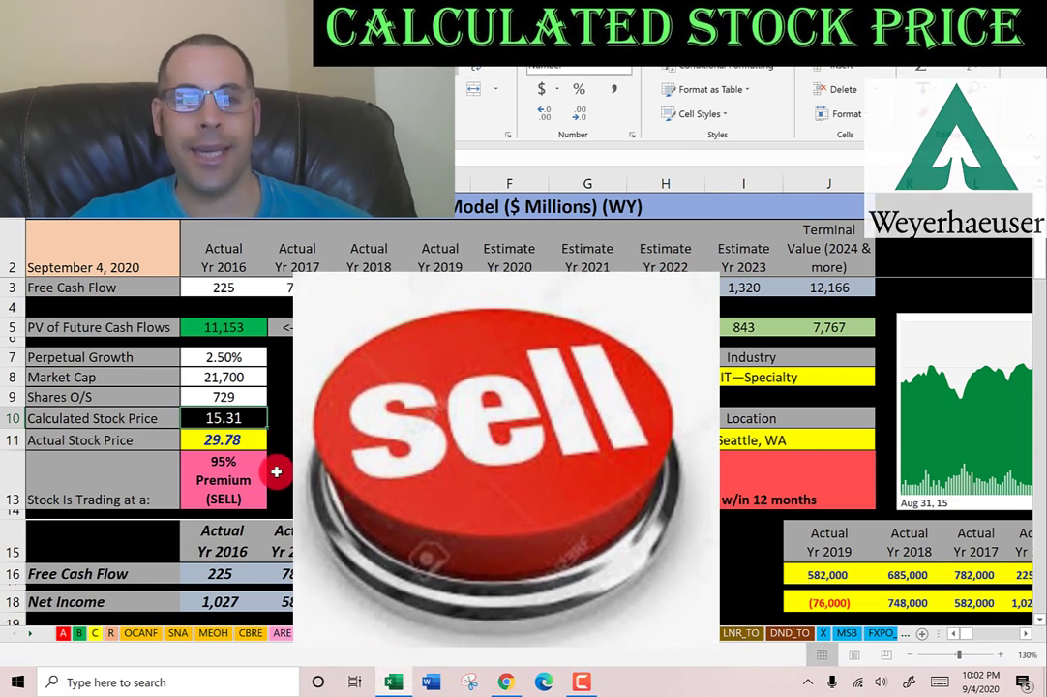
key("alt+Tab")
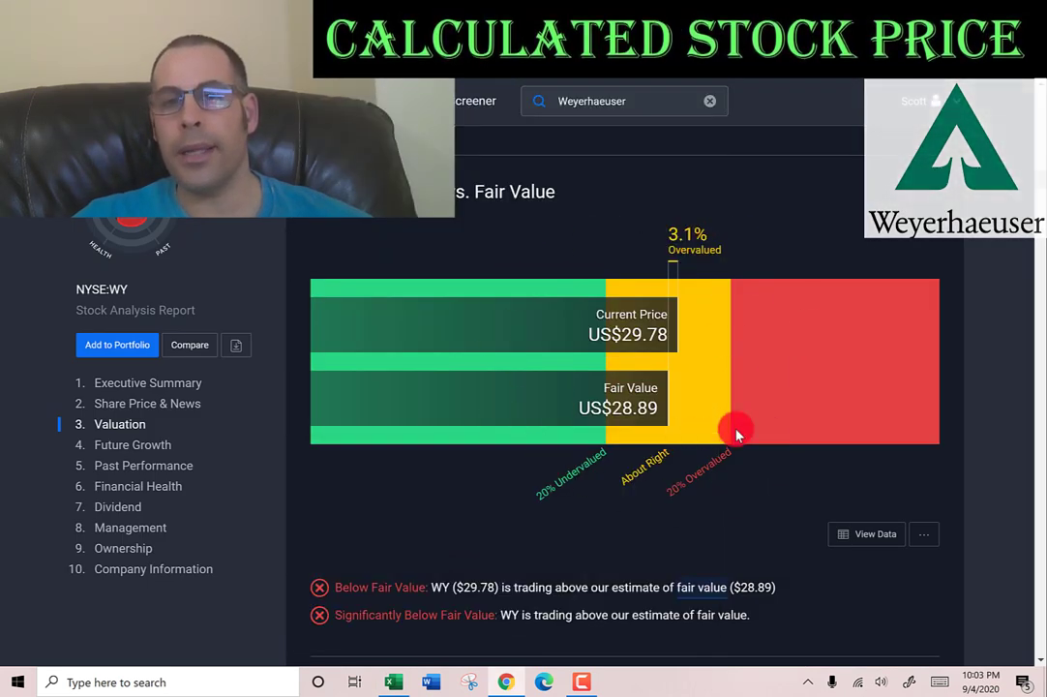
- Return to the Excel WY sheet and drag the stock price chart fully into view
key("alt+Tab")
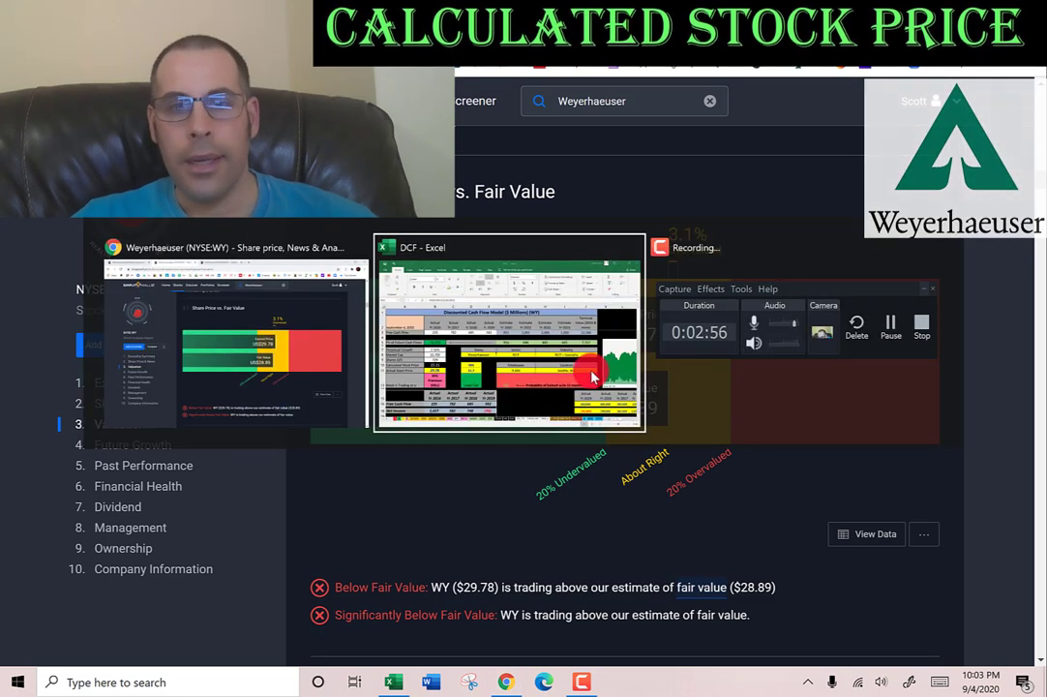
left_click_drag(971, 387, 484, 389)
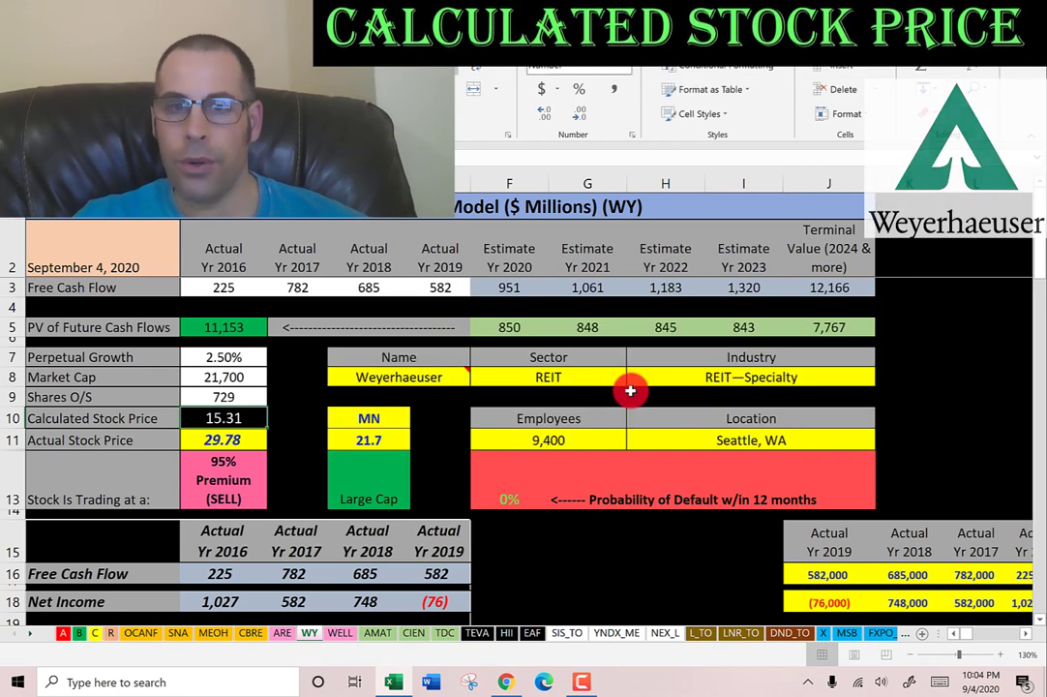
- Review WY's P/S inputs (29.78 stock price, 8.99 sales per share) and the P/B Ratio box
scroll(628, 389, "down", 8)
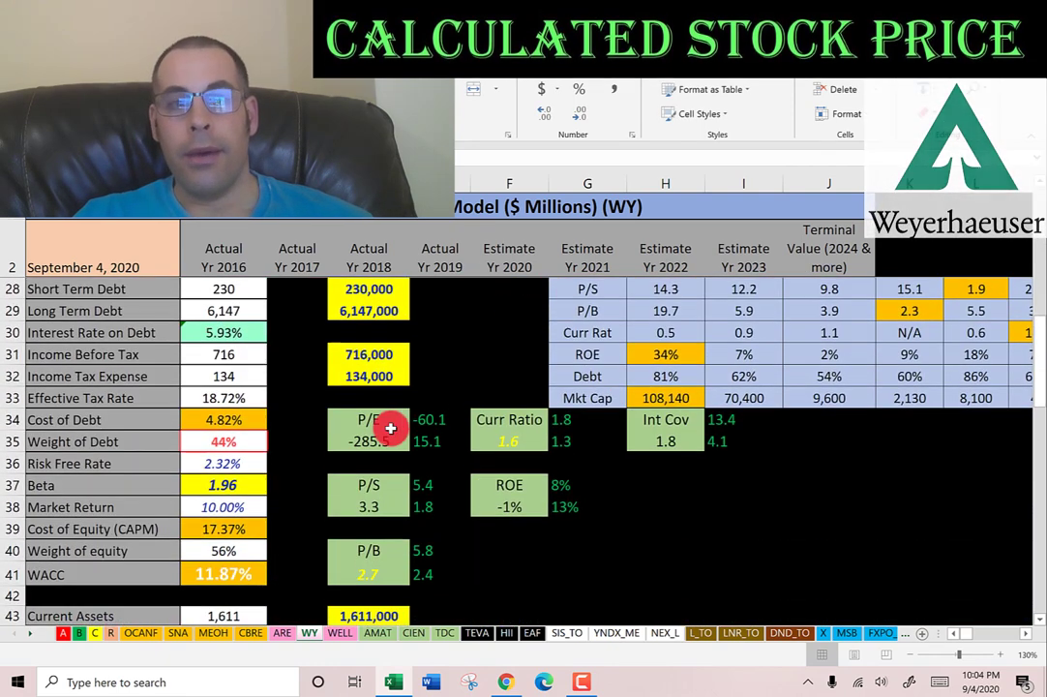
scroll(423, 425, "down", 2)
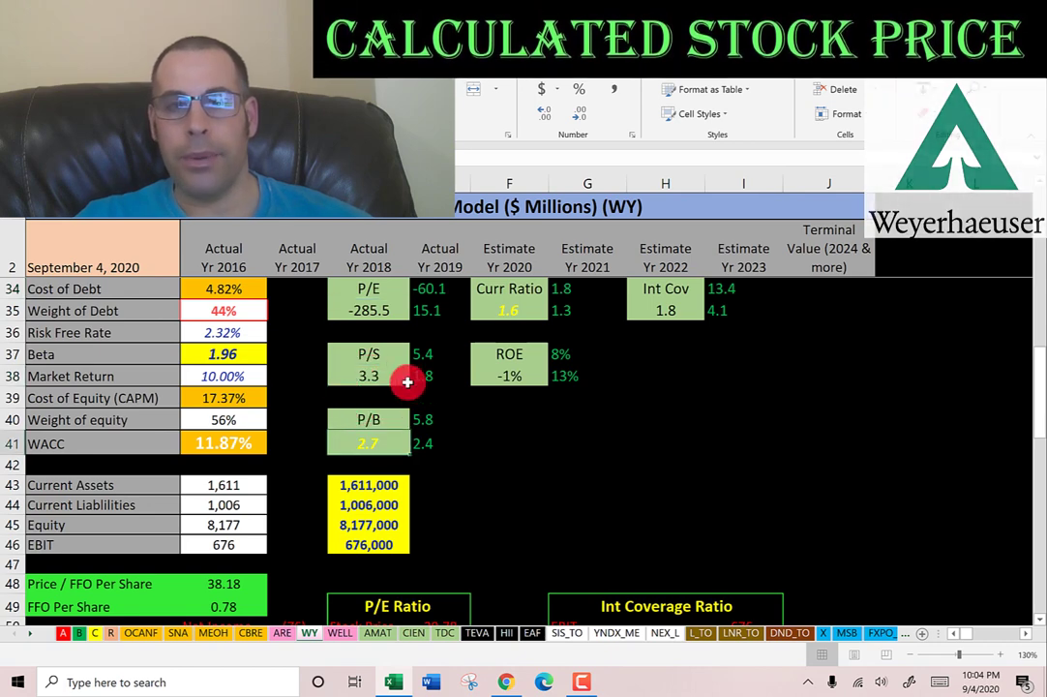
scroll(395, 342, "down", 3)
scroll(395, 342, "down", 2)
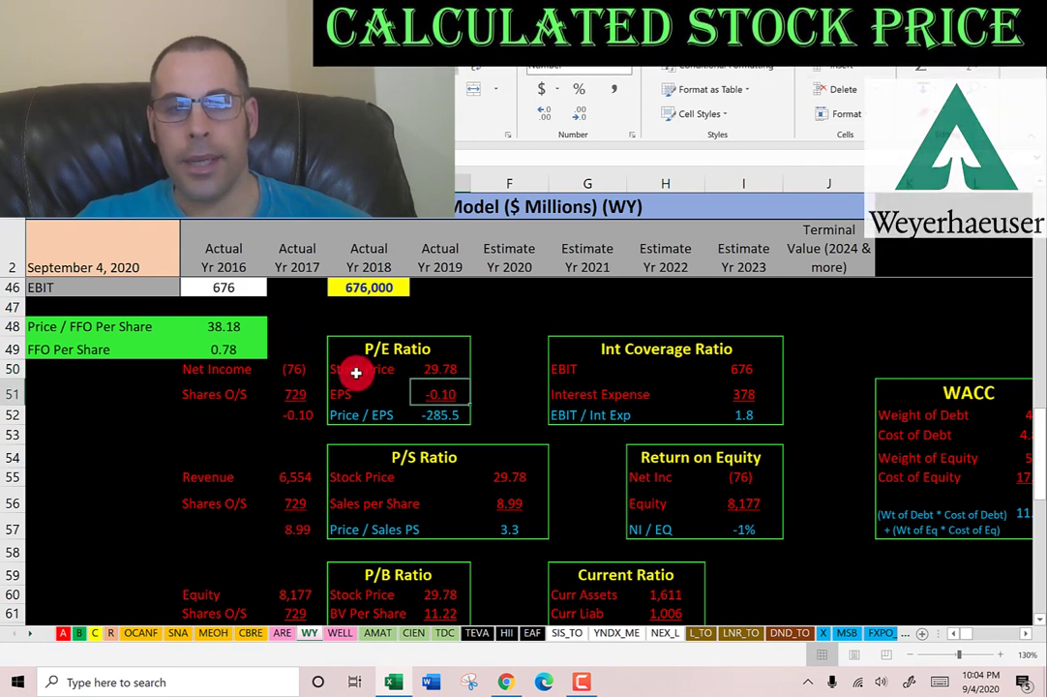
scroll(497, 423, "down", 2)
left_click(512, 352)
left_click(514, 375)
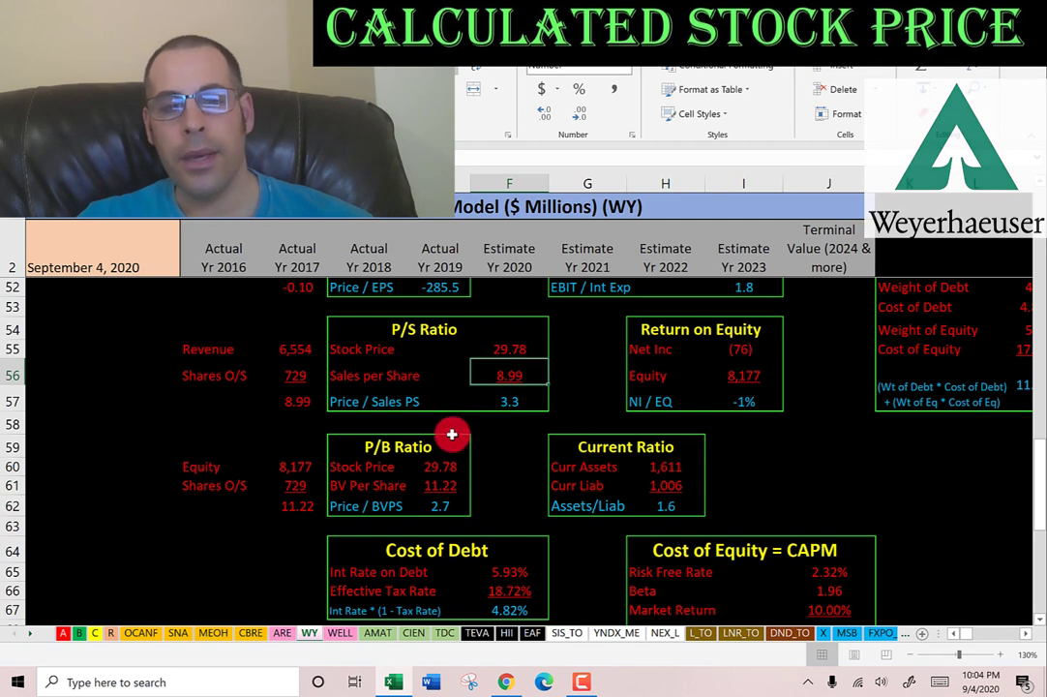
left_click(394, 446)
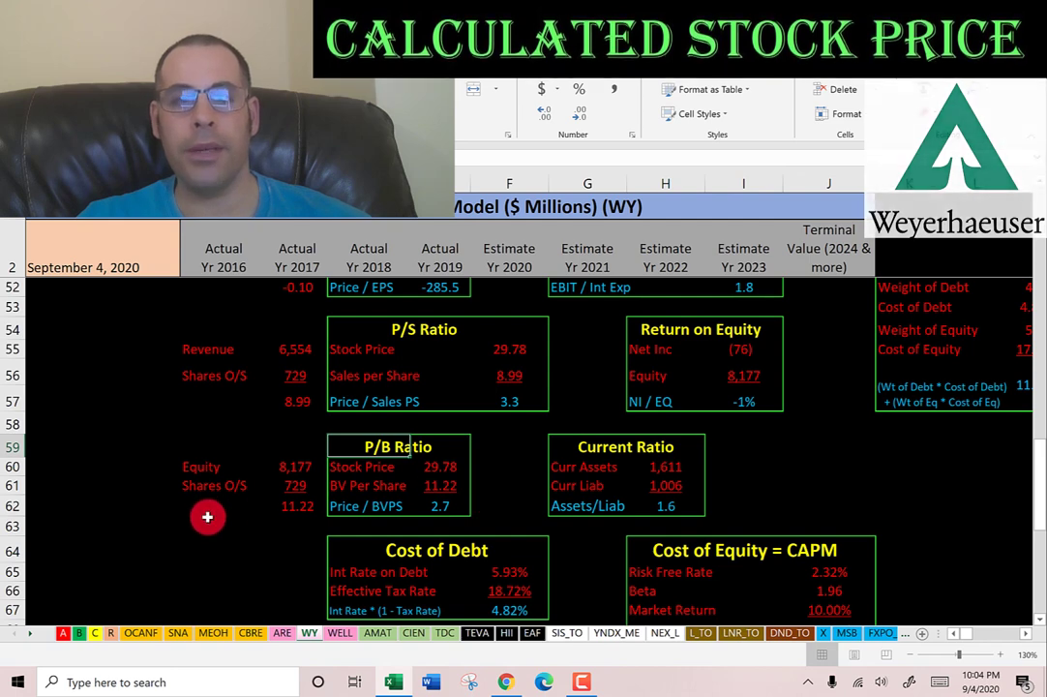
- Check WY's Price / FFO per share, 1.6 current ratio, 1.8 interest coverage and ROE equity figure
scroll(37, 446, "up", 4)
left_click(69, 450)
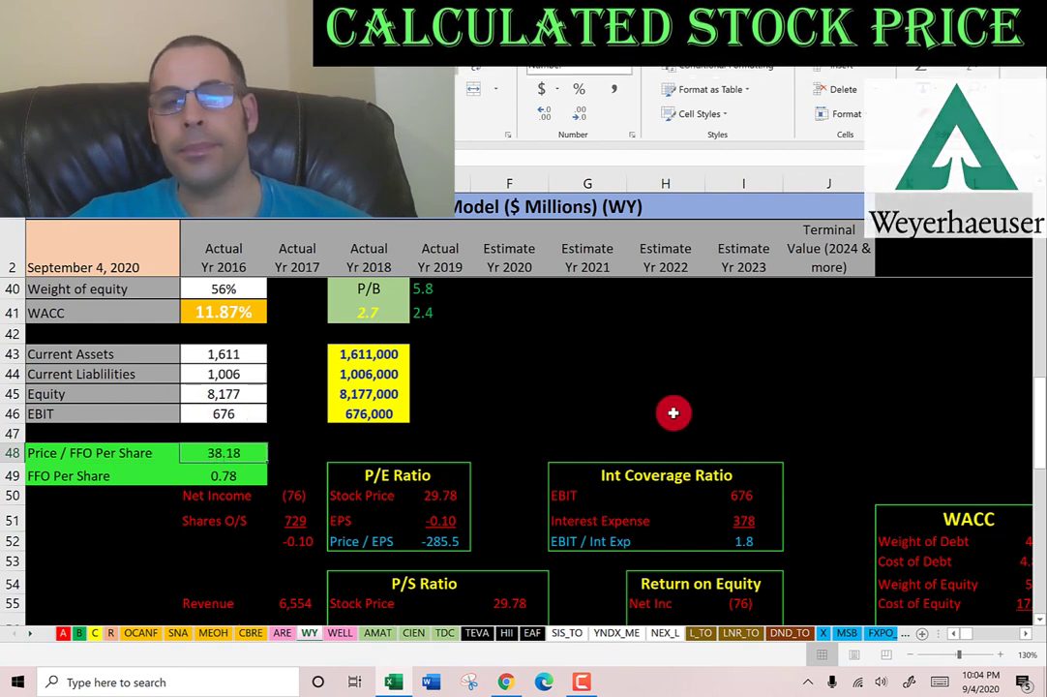
scroll(651, 403, "up", 3)
left_click(510, 373)
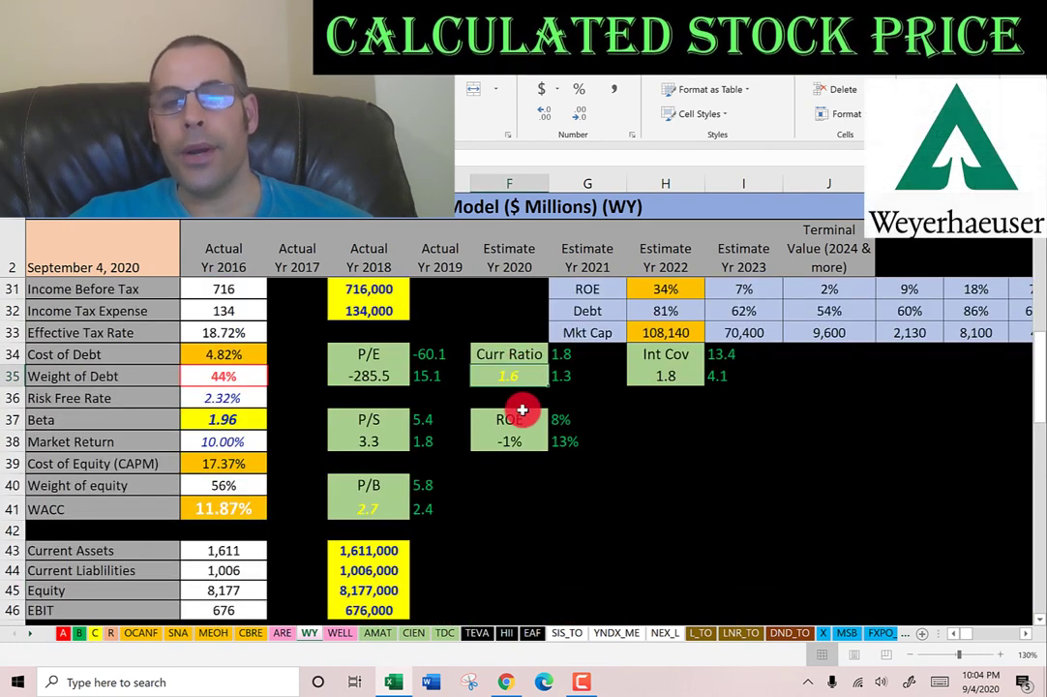
left_click(677, 381)
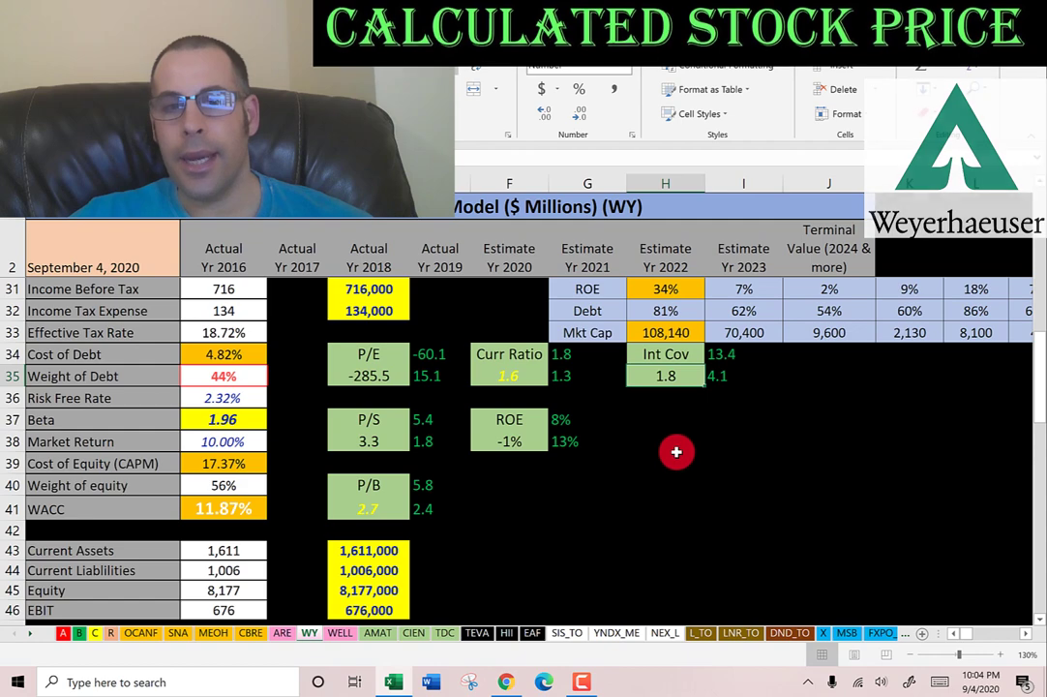
scroll(675, 451, "down", 2)
scroll(676, 451, "down", 5)
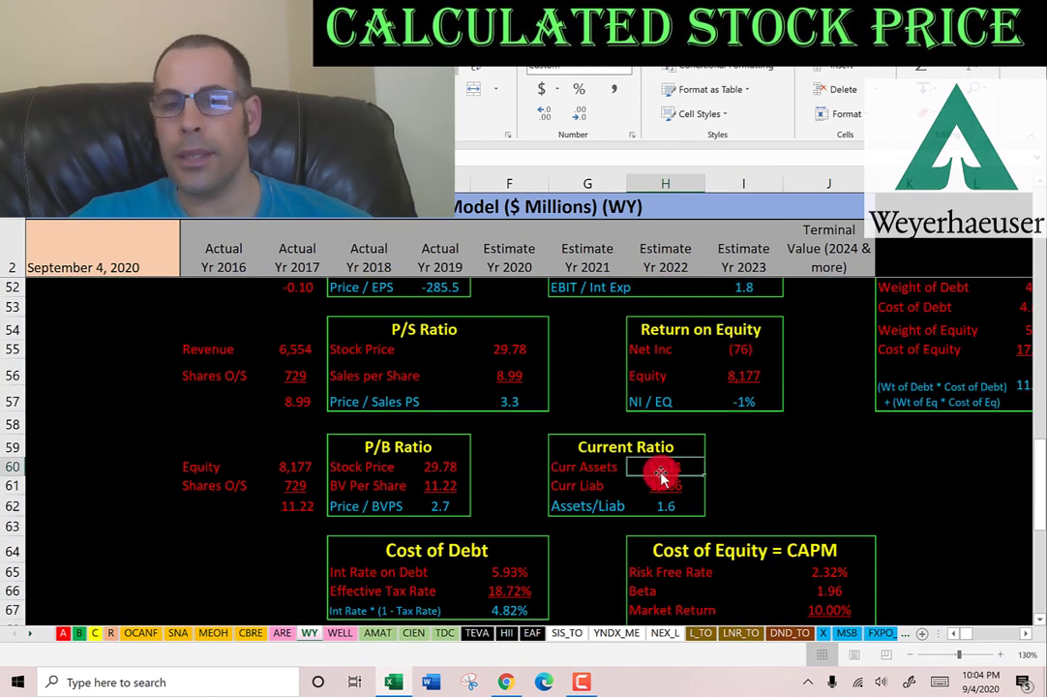
scroll(751, 421, "up", 1)
left_click(738, 441)
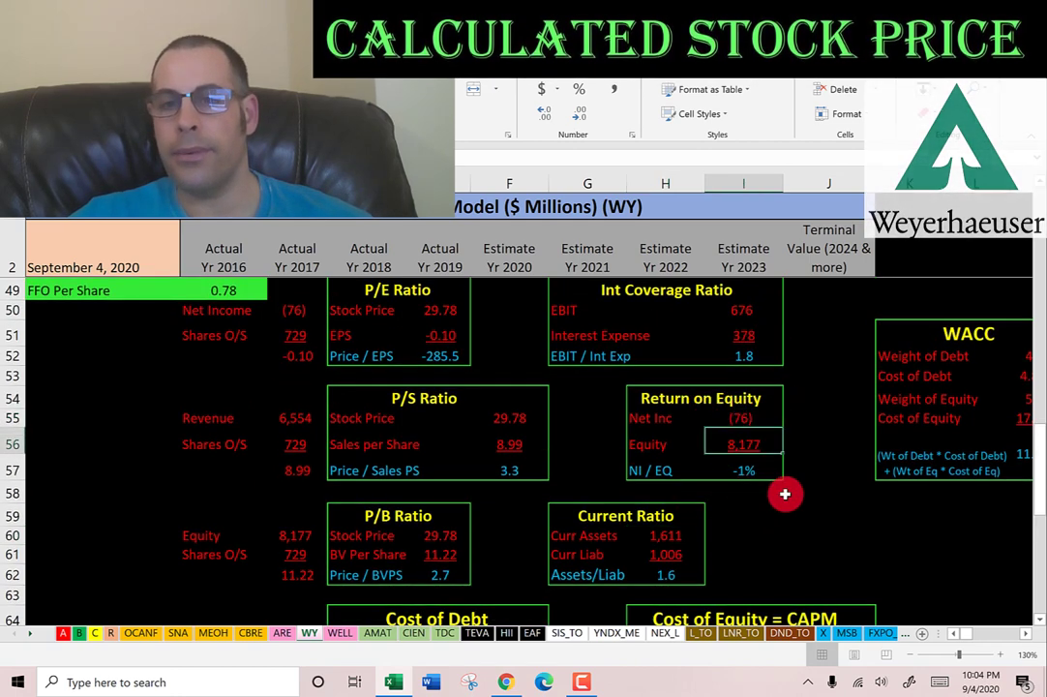
scroll(796, 484, "up", 2)
- Enter 676 as EBIT in the interest coverage box
left_click(736, 427)
type("676")
key("Return")
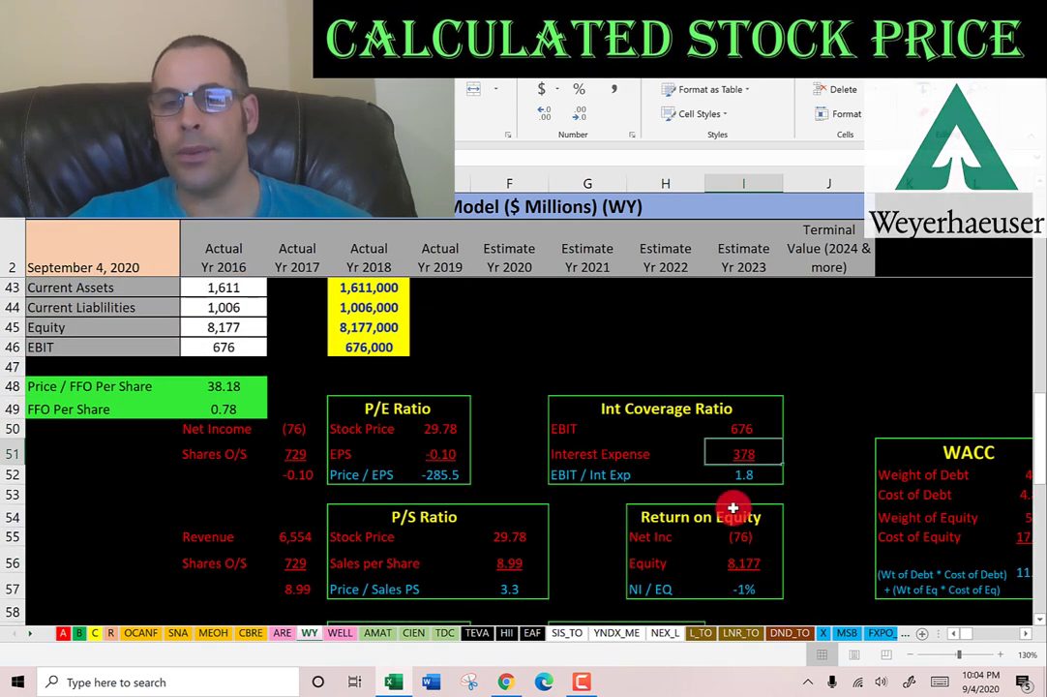
scroll(771, 462, "up", 5)
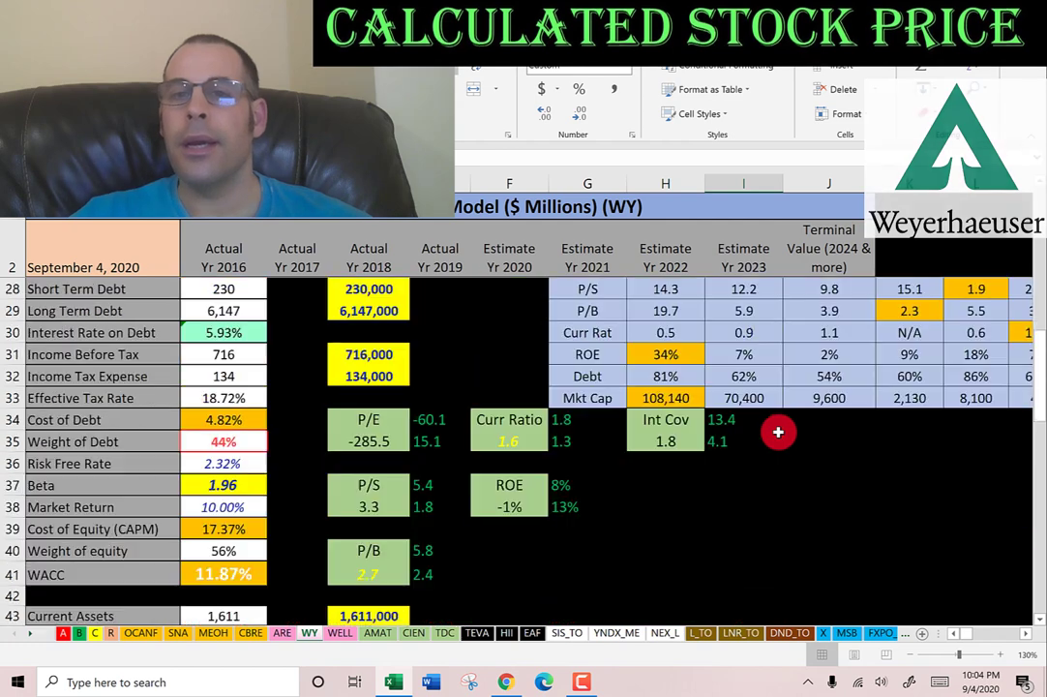
scroll(777, 432, "up", 3)
scroll(776, 432, "right", 4)
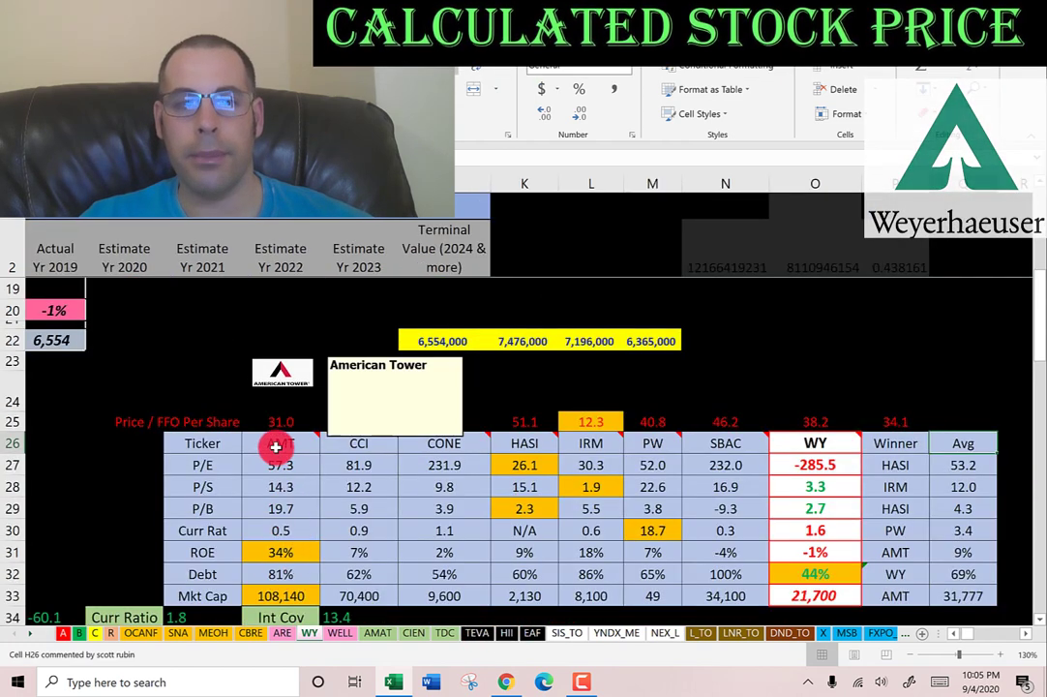
- Inspect the Price / FFO comparisons: WY's formula, the 34.1 average, IRM's lookup and PW's value
mouse_move(357, 438)
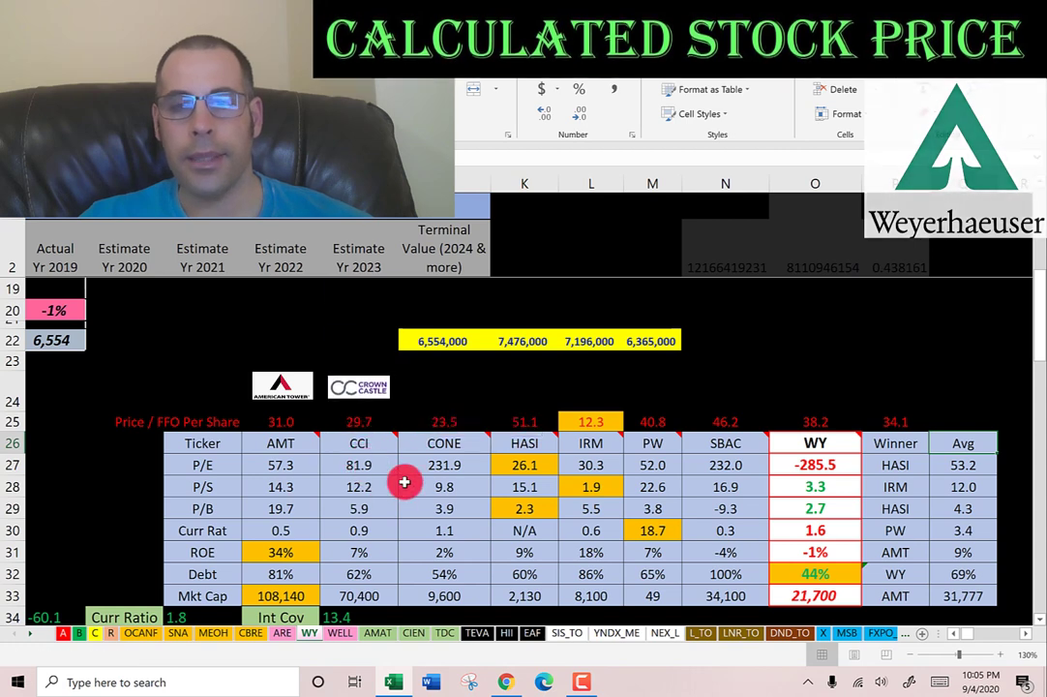
mouse_move(537, 446)
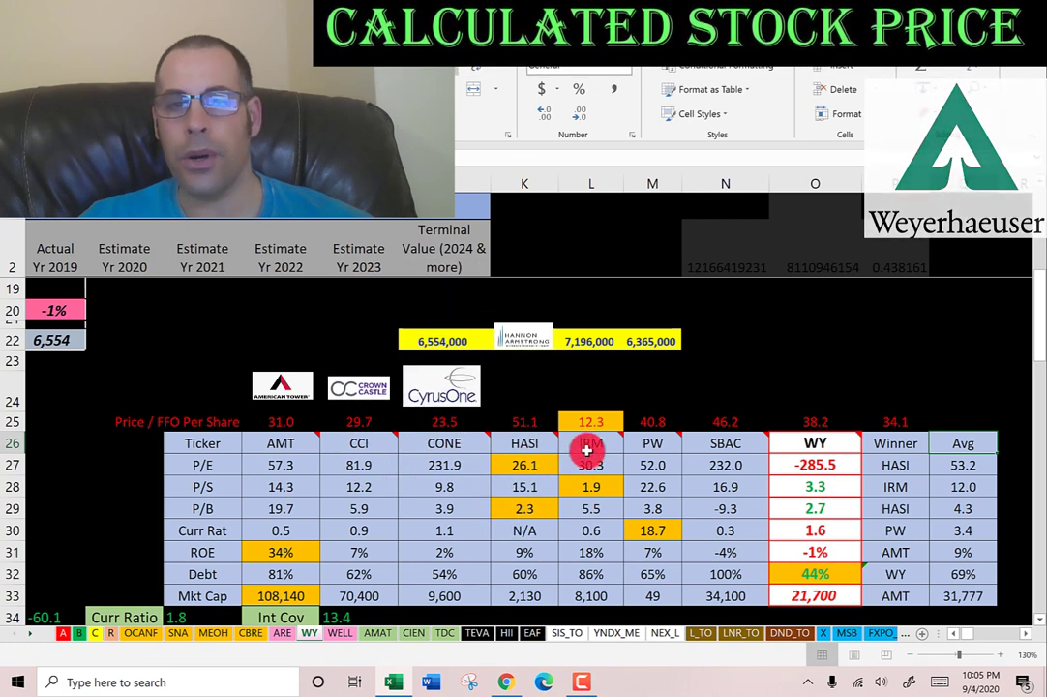
mouse_move(663, 454)
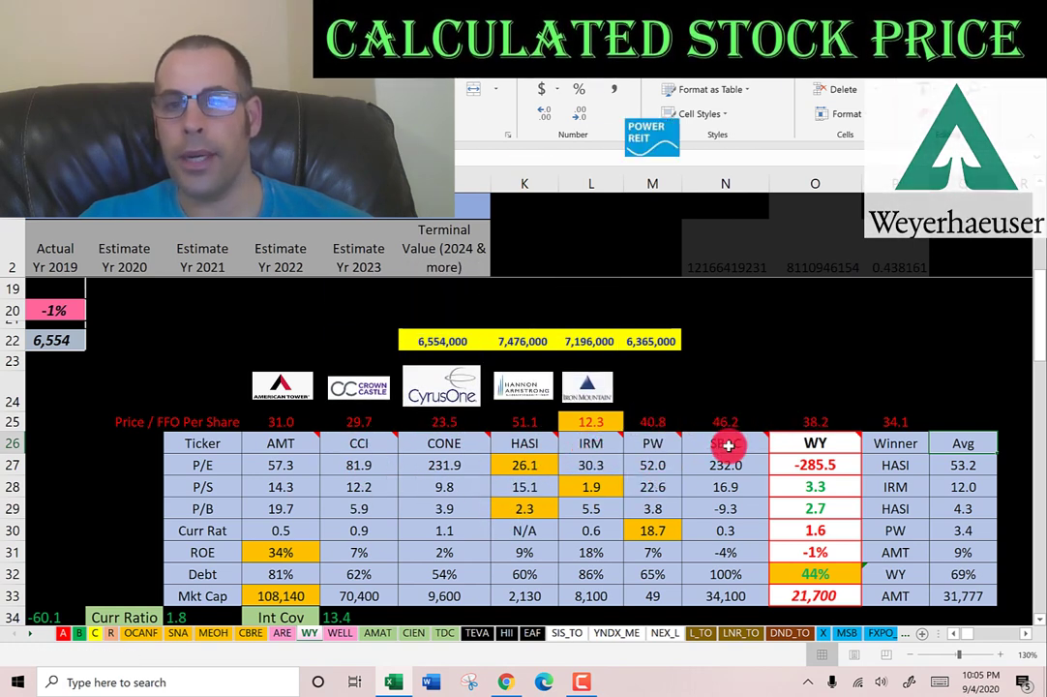
mouse_move(728, 445)
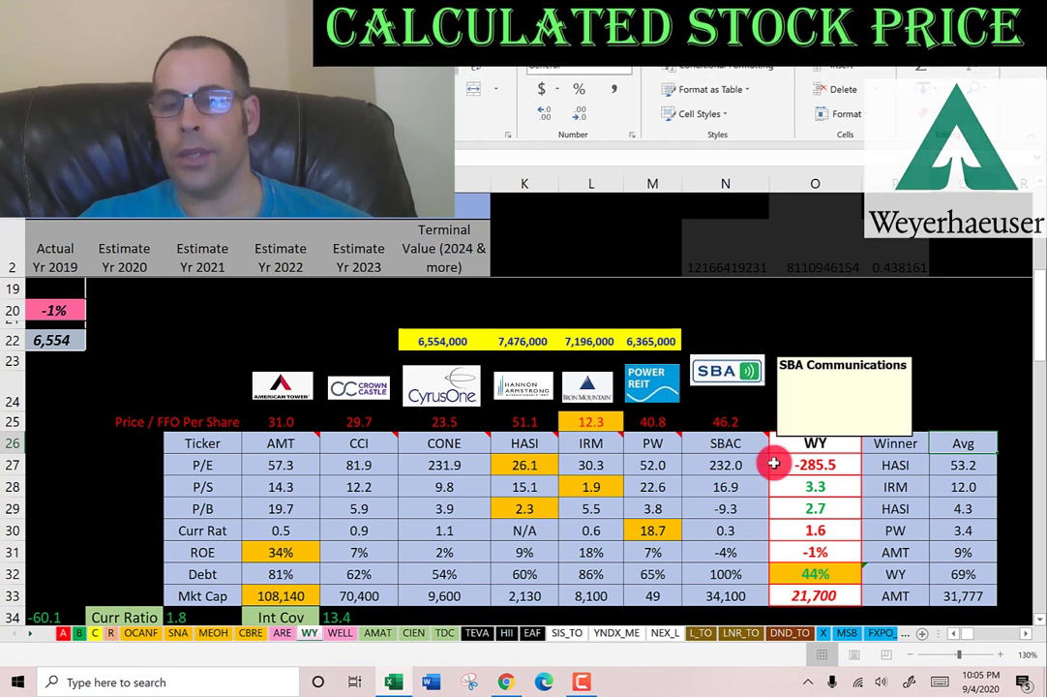
mouse_move(812, 445)
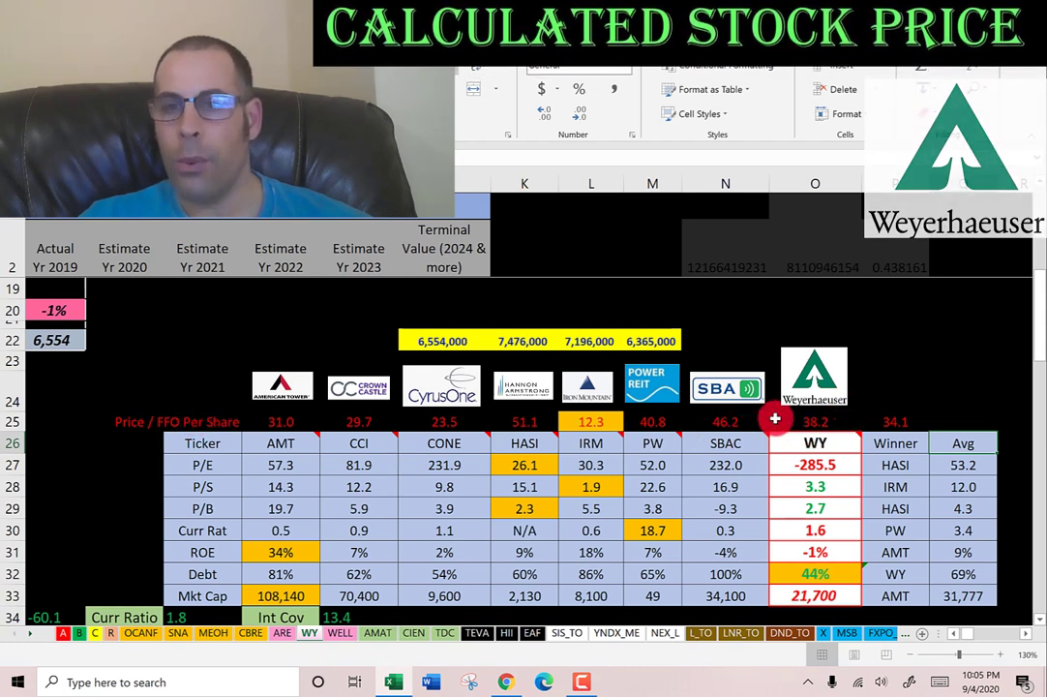
left_click(811, 418)
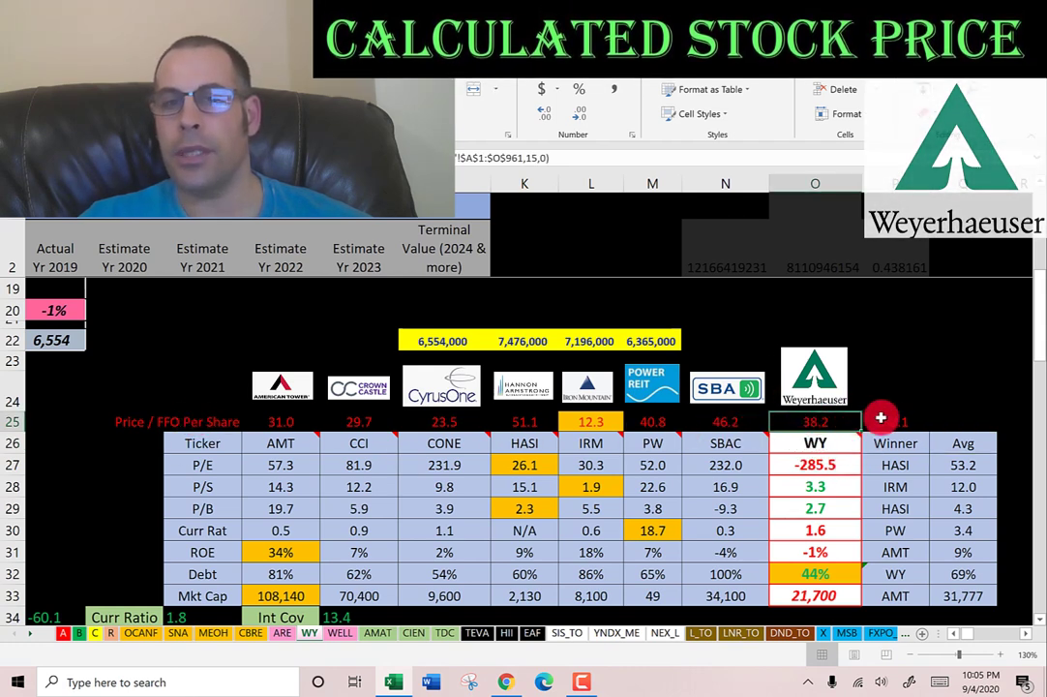
left_click(894, 421)
key("ctrl+v")
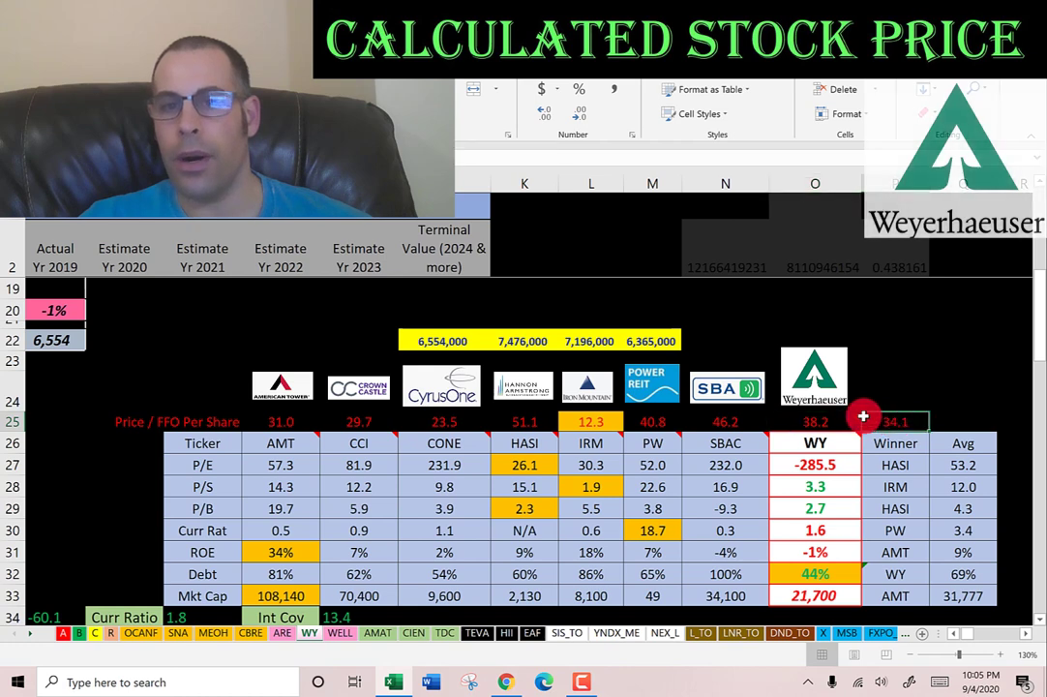
left_click(583, 421)
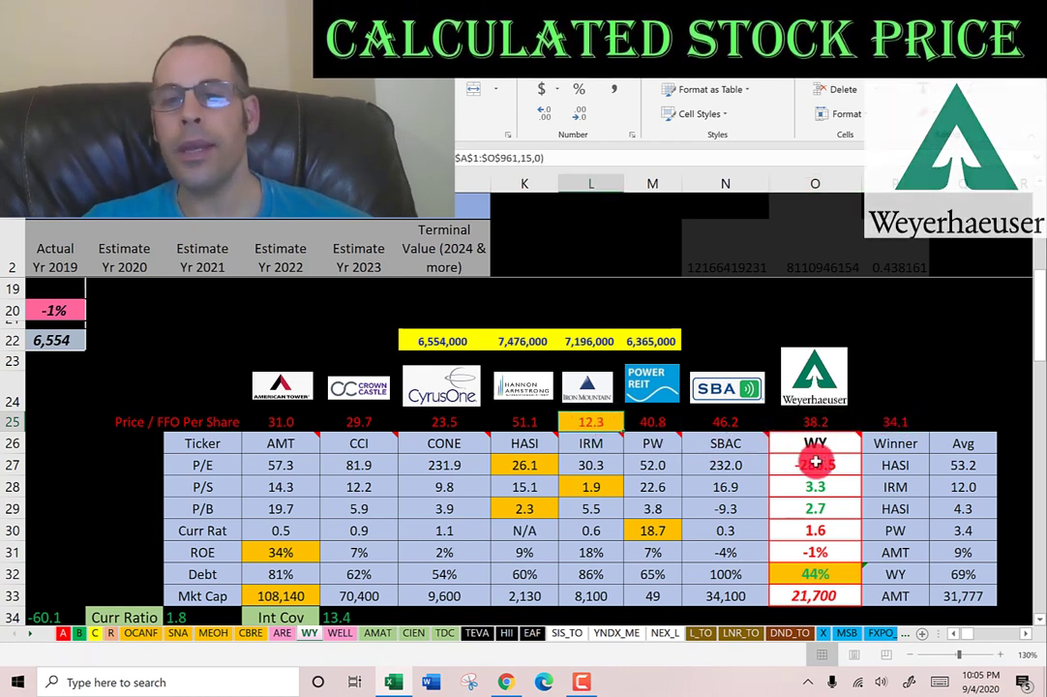
key("Right")
- Check WY's P/S 3.3, P/B 2.7, ROE -1% and debt ratio 44%, then open the WELL sheet
left_click(819, 490)
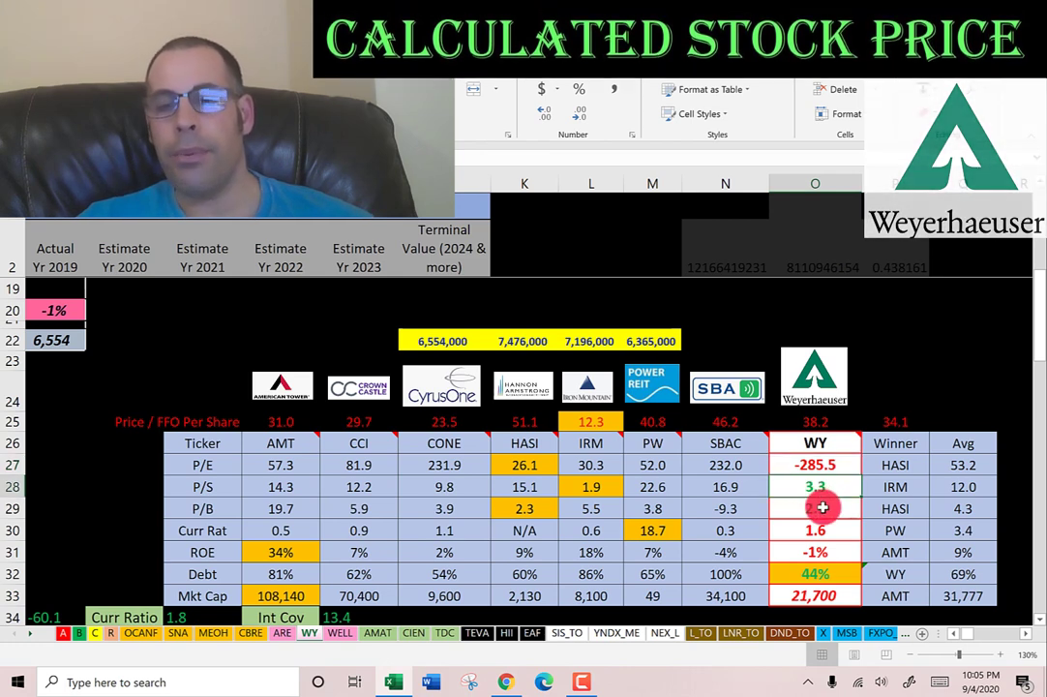
left_click(821, 507)
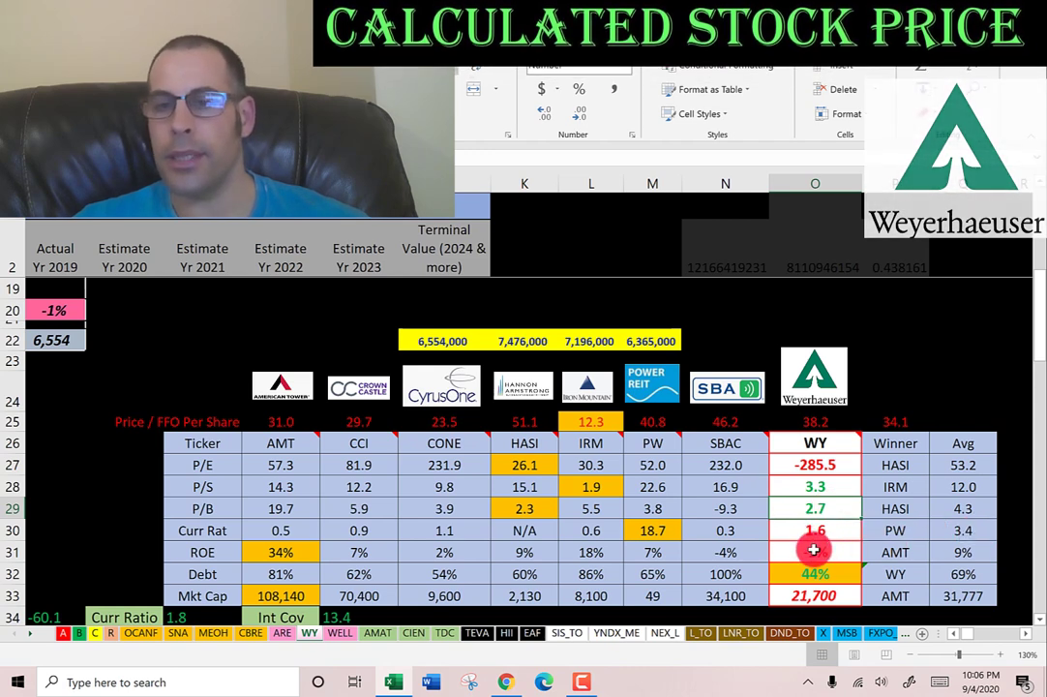
left_click(814, 550)
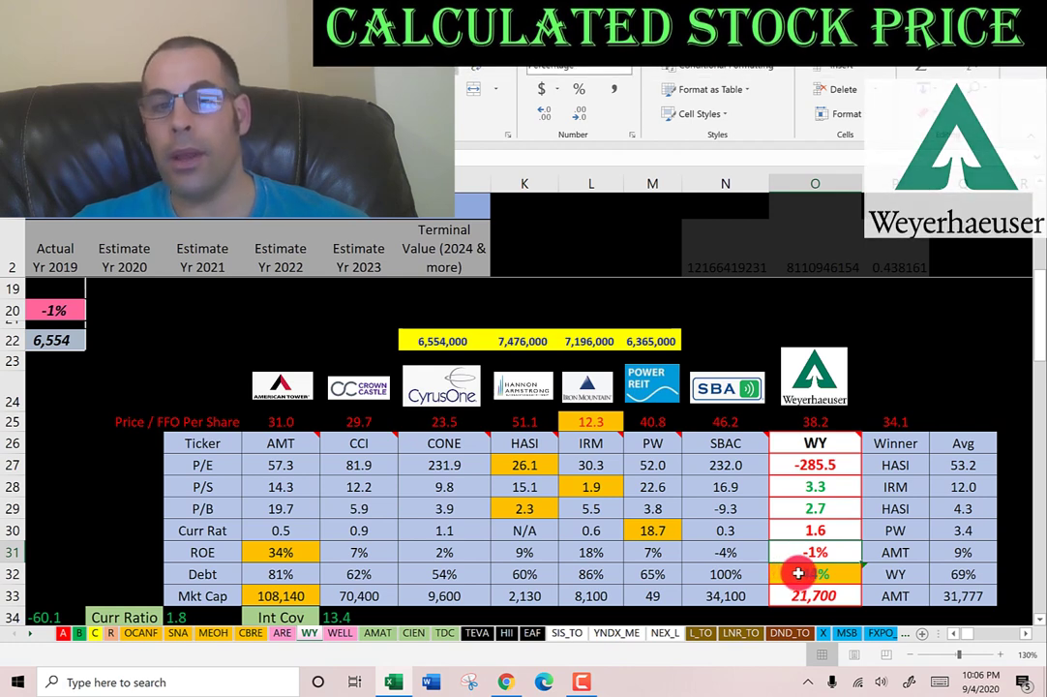
left_click(793, 574)
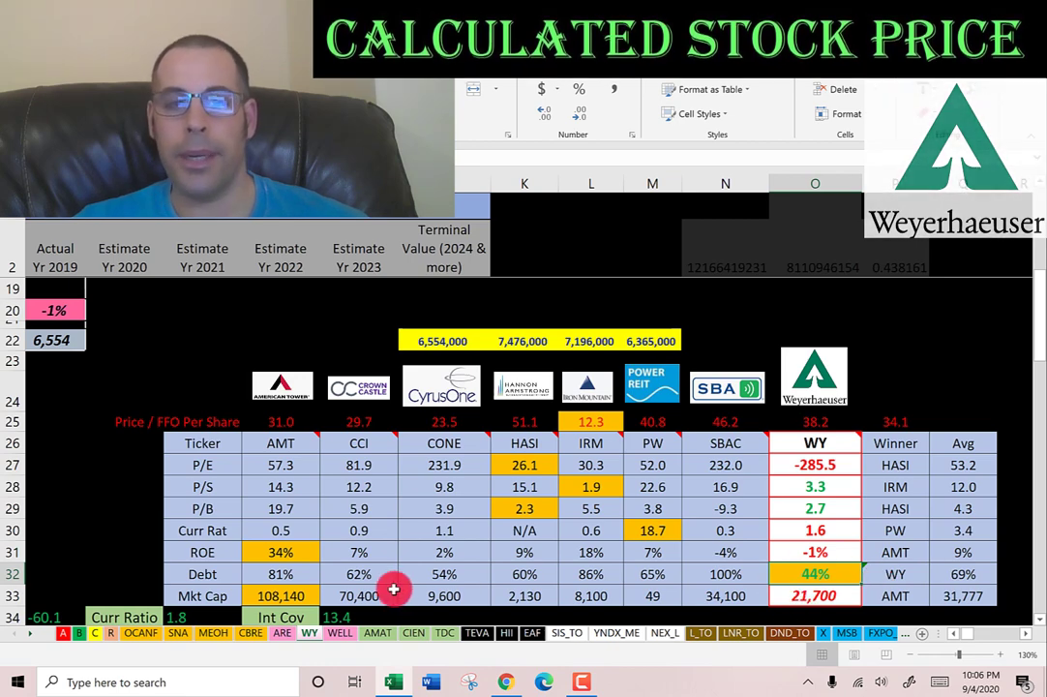
left_click(340, 633)
mouse_move(435, 376)
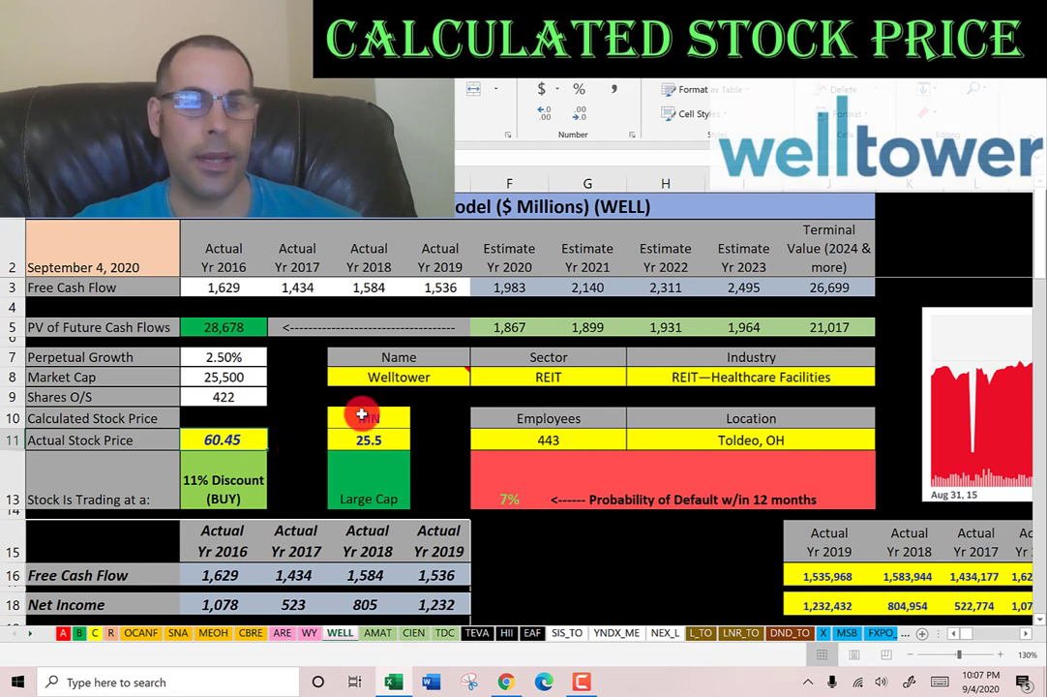
scroll(423, 345, "down", 3)
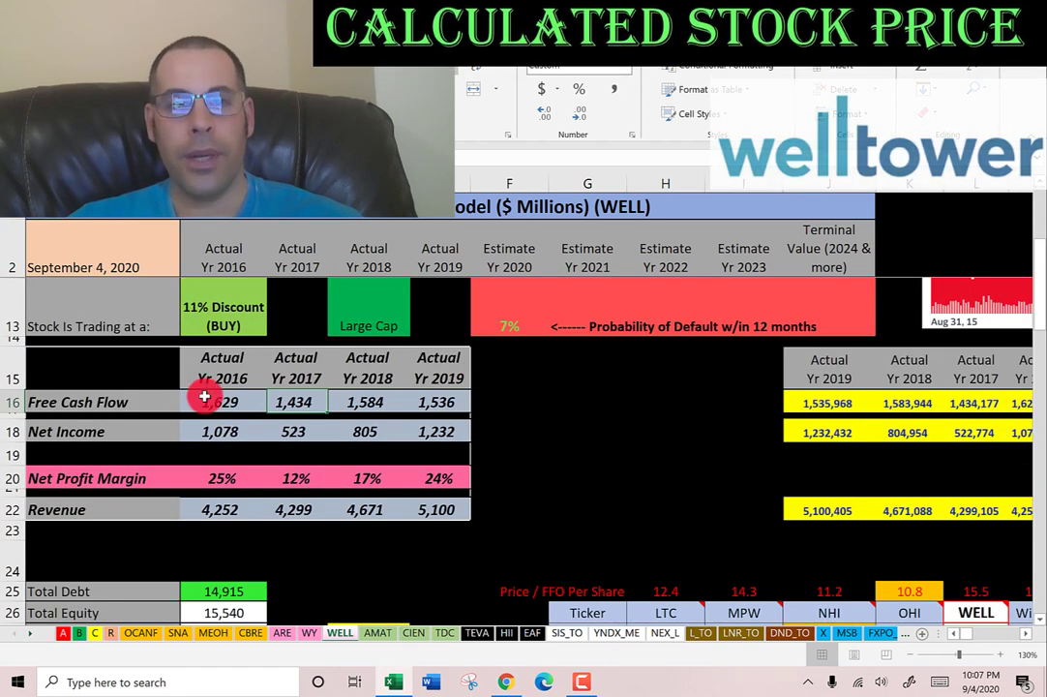
left_click(218, 399)
left_click(461, 404)
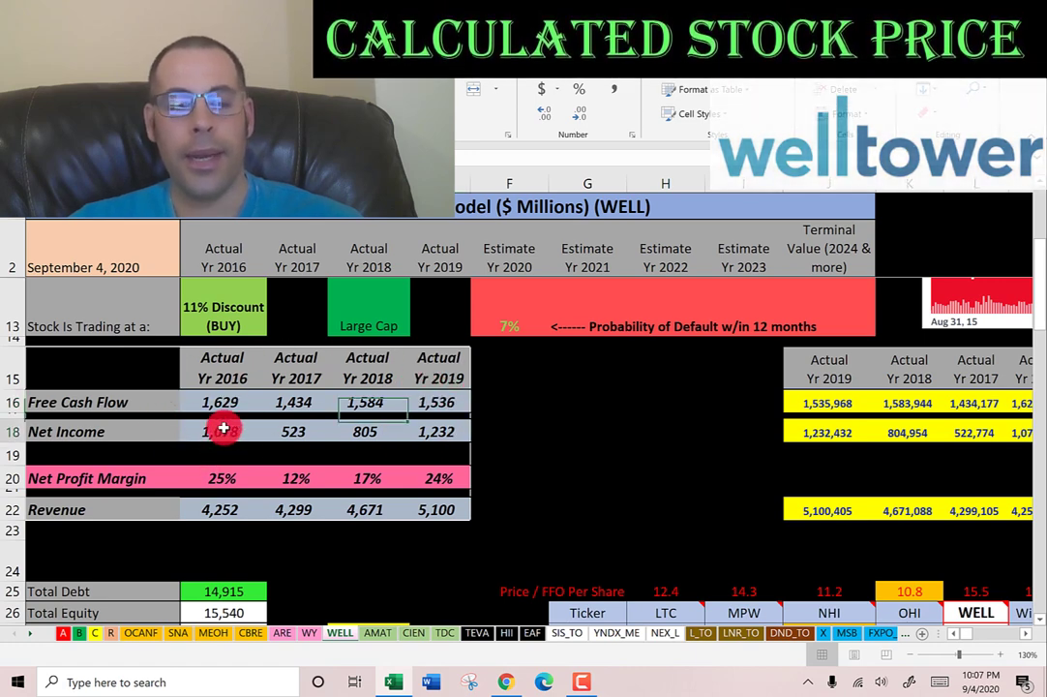
left_click(367, 425)
left_click(288, 430)
left_click(222, 502)
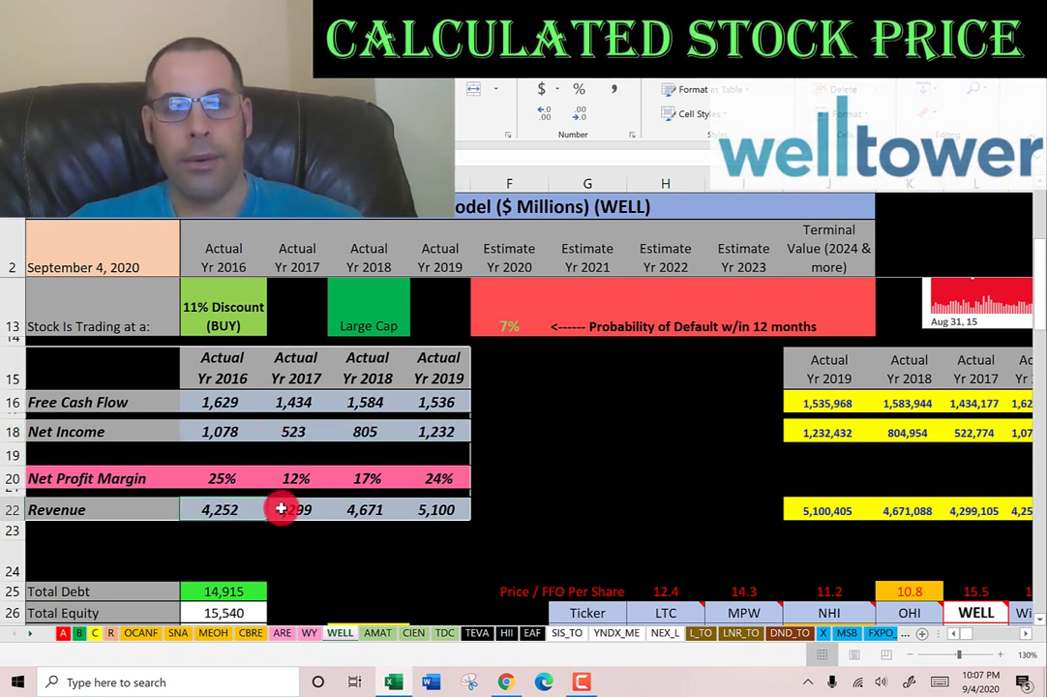
left_click(422, 510)
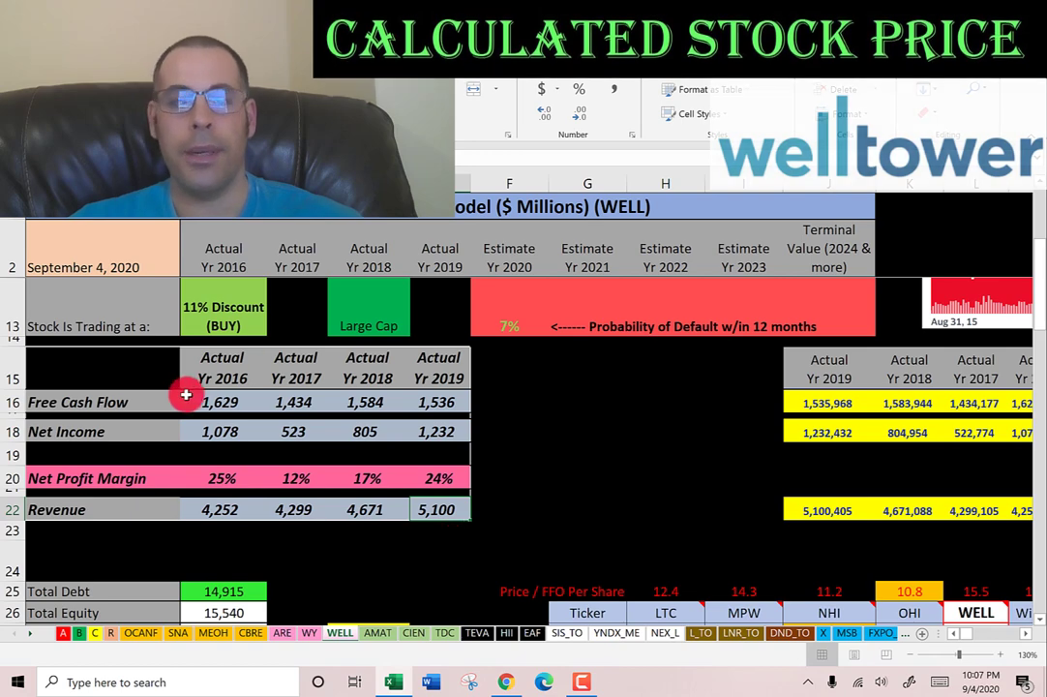
scroll(189, 397, "down", 3)
scroll(197, 401, "down", 1)
scroll(198, 367, "up", 1)
left_click(225, 371)
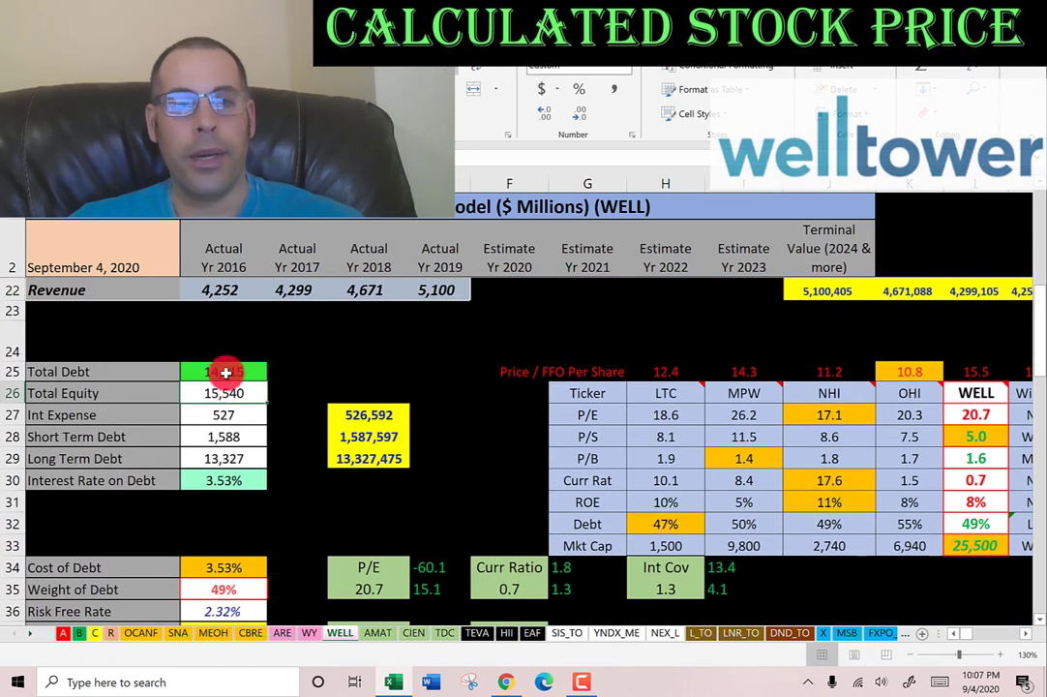
left_click(235, 480)
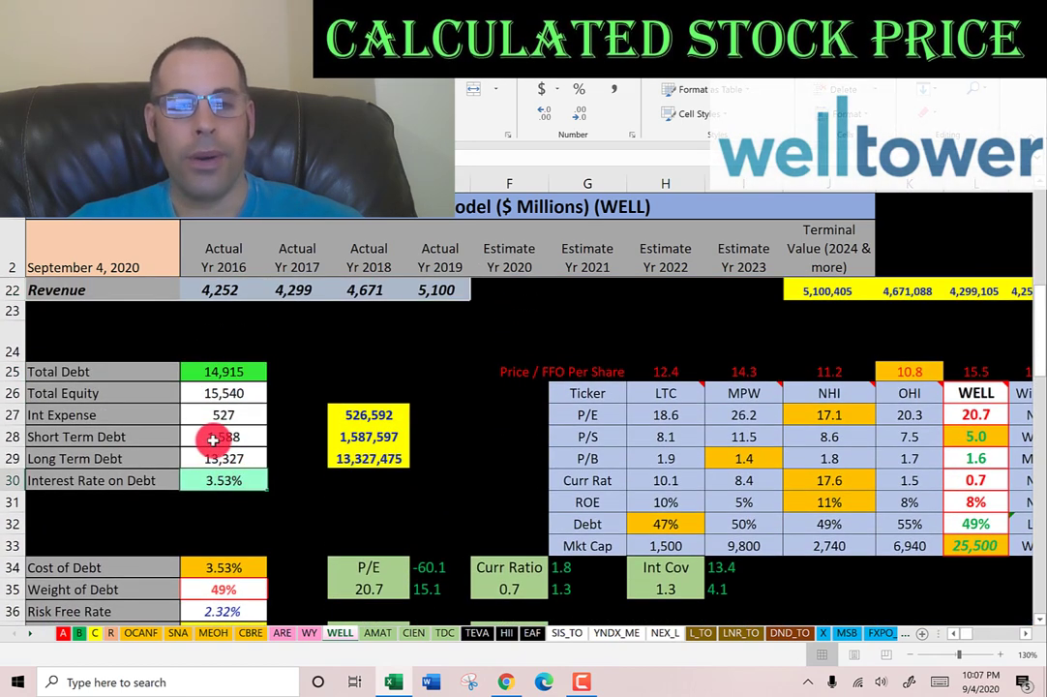
scroll(238, 424, "down", 3)
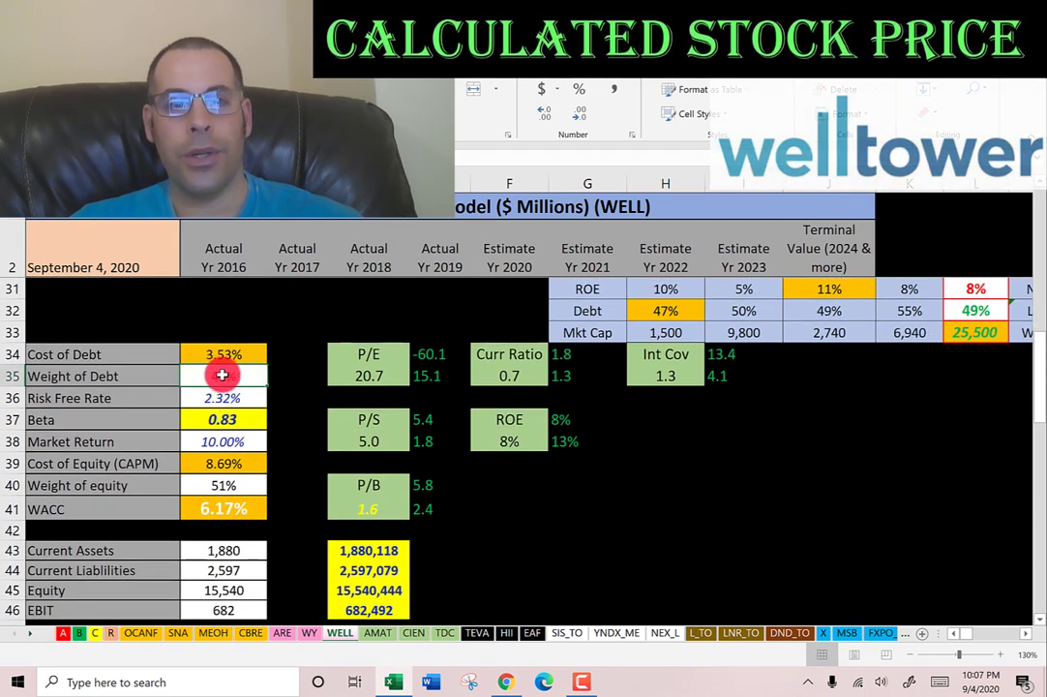
left_click(217, 485)
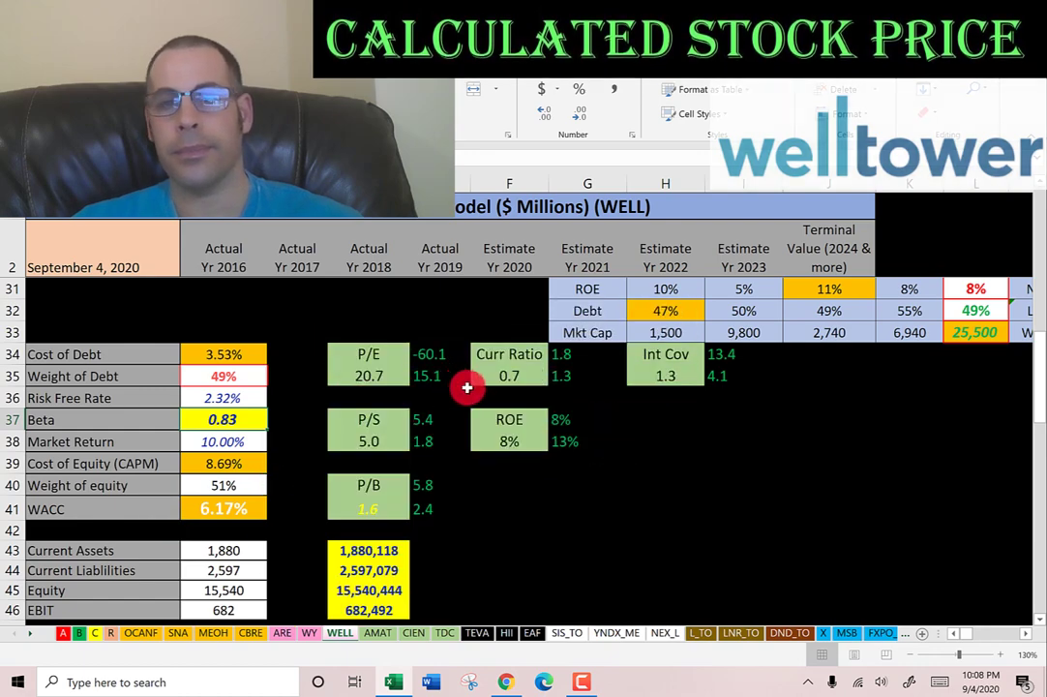
scroll(488, 396, "up", 10)
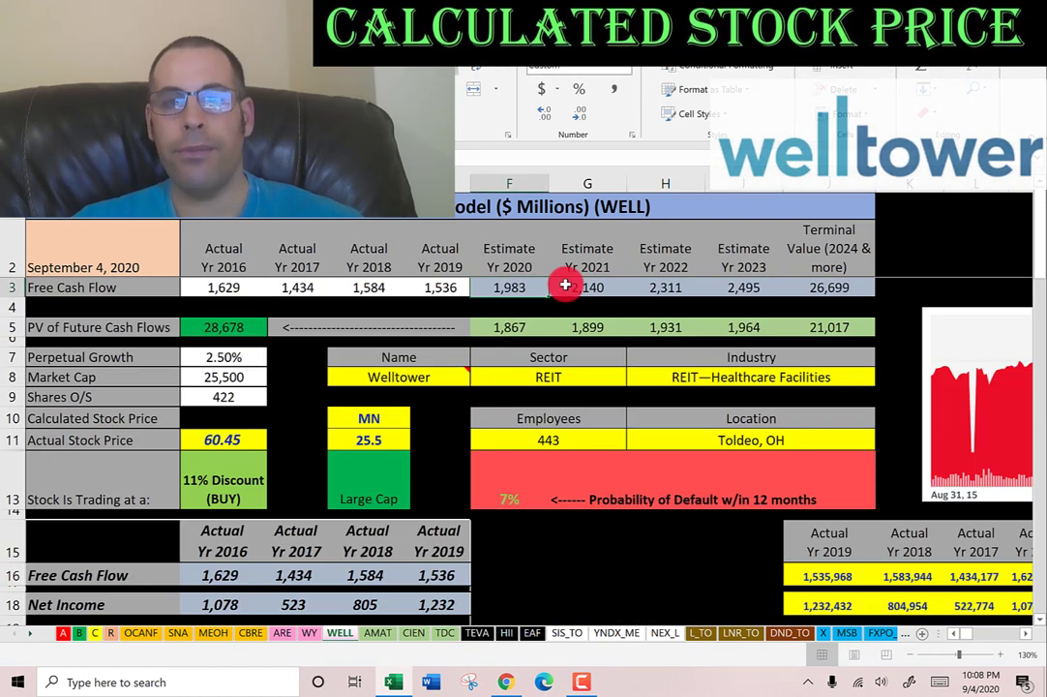
- Check Welltower's 2022 estimated free cash flow and 67.98 calculated price, glance at Simply Wall St, return
left_click(665, 288)
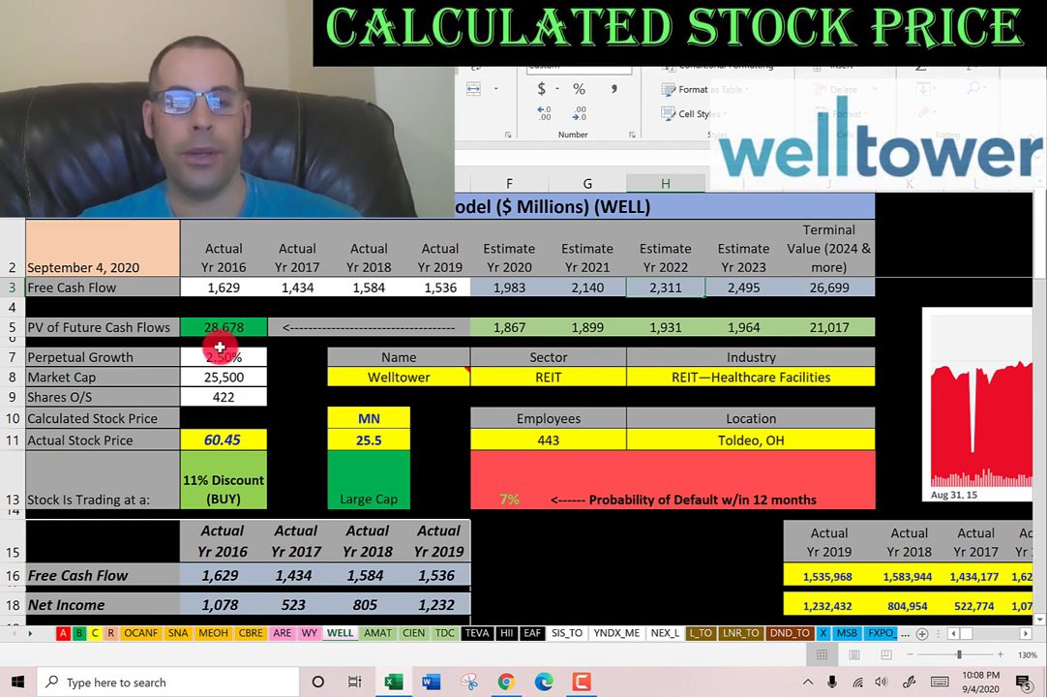
left_click(205, 418)
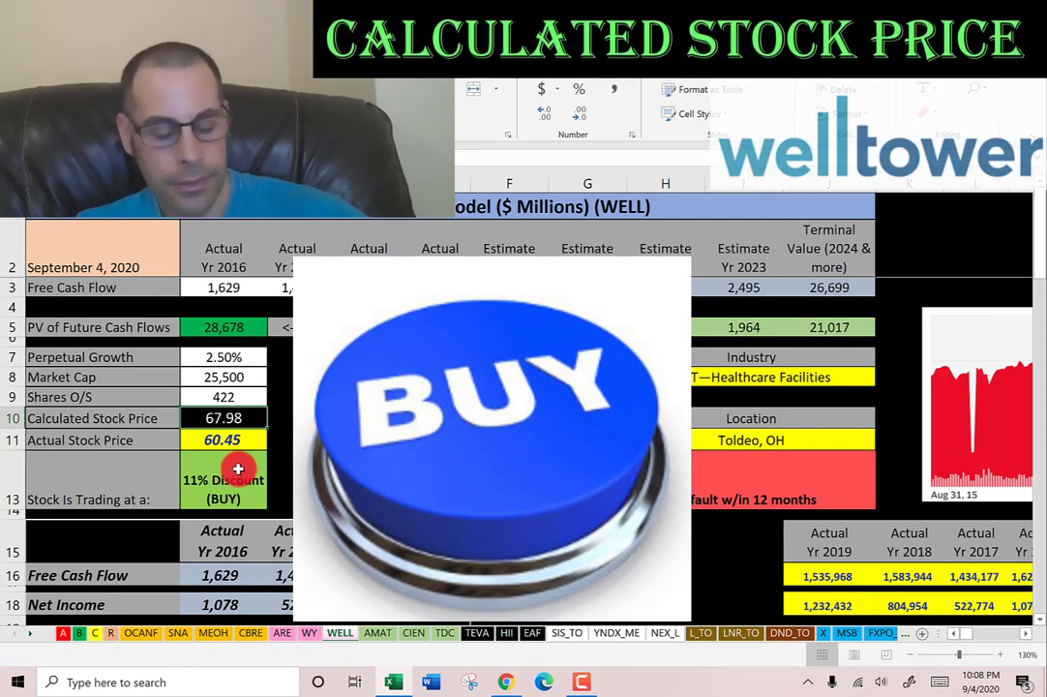
key("alt+Tab")
key("ctrl+Tab")
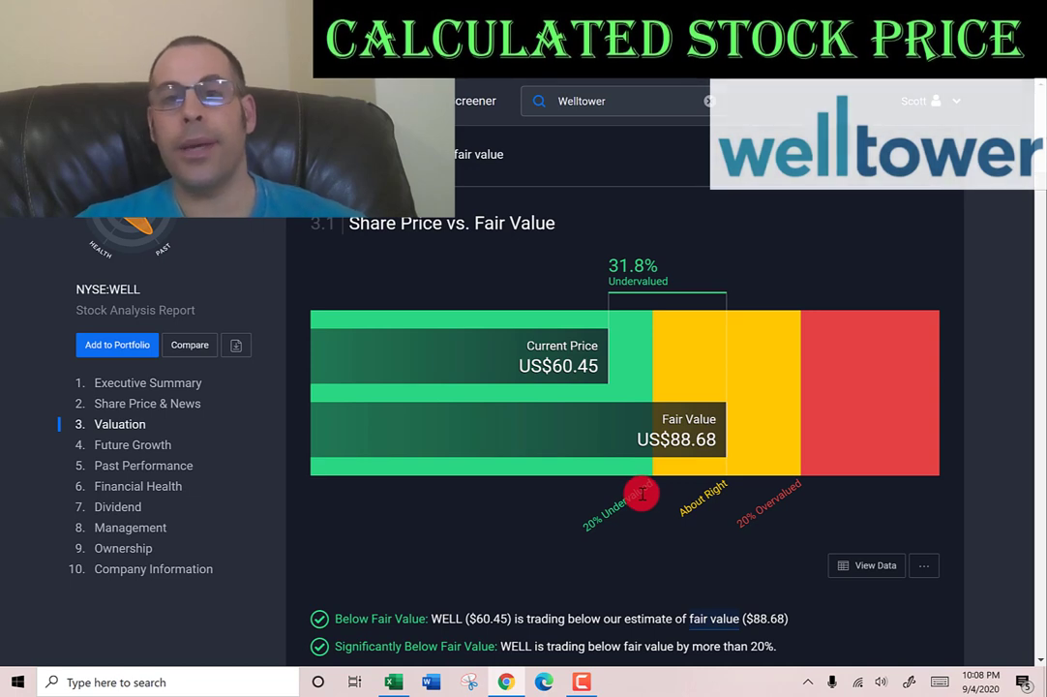
key("alt+Tab")
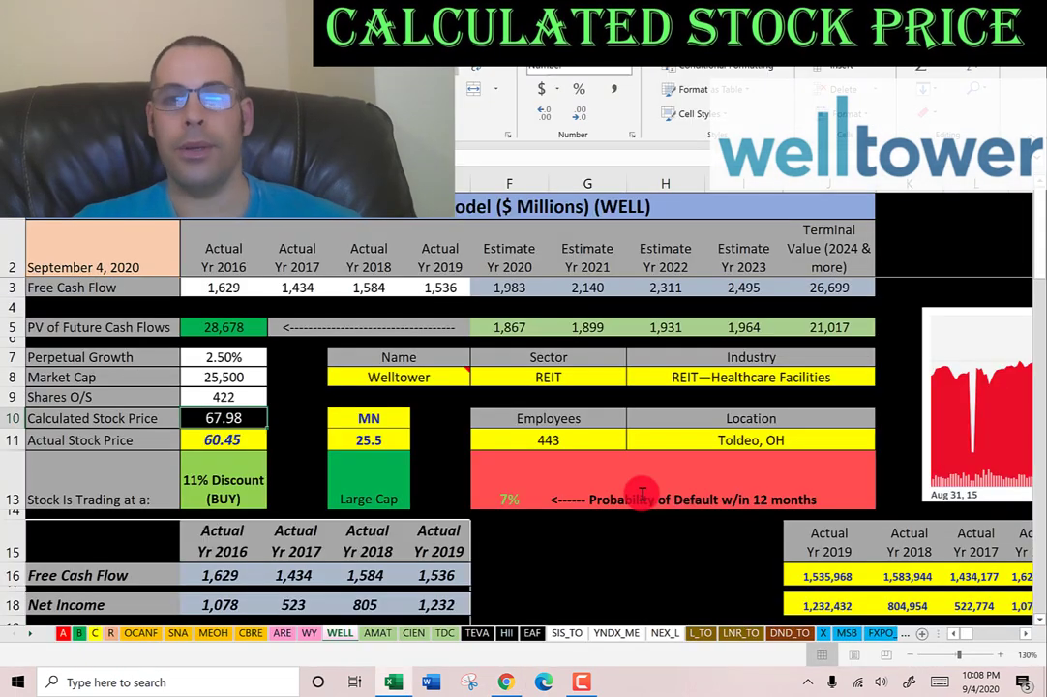
- Drag the Welltower stock chart fully onto the sheet, then scroll down to the WACC and ratio rows
left_click_drag(965, 408, 328, 397)
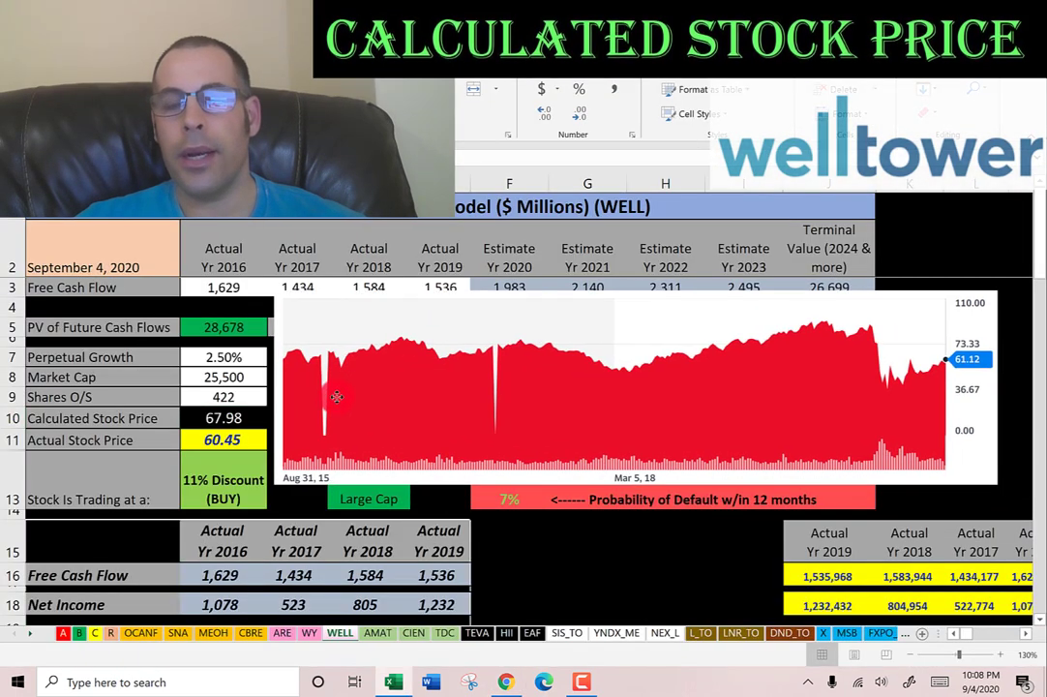
left_click(577, 355)
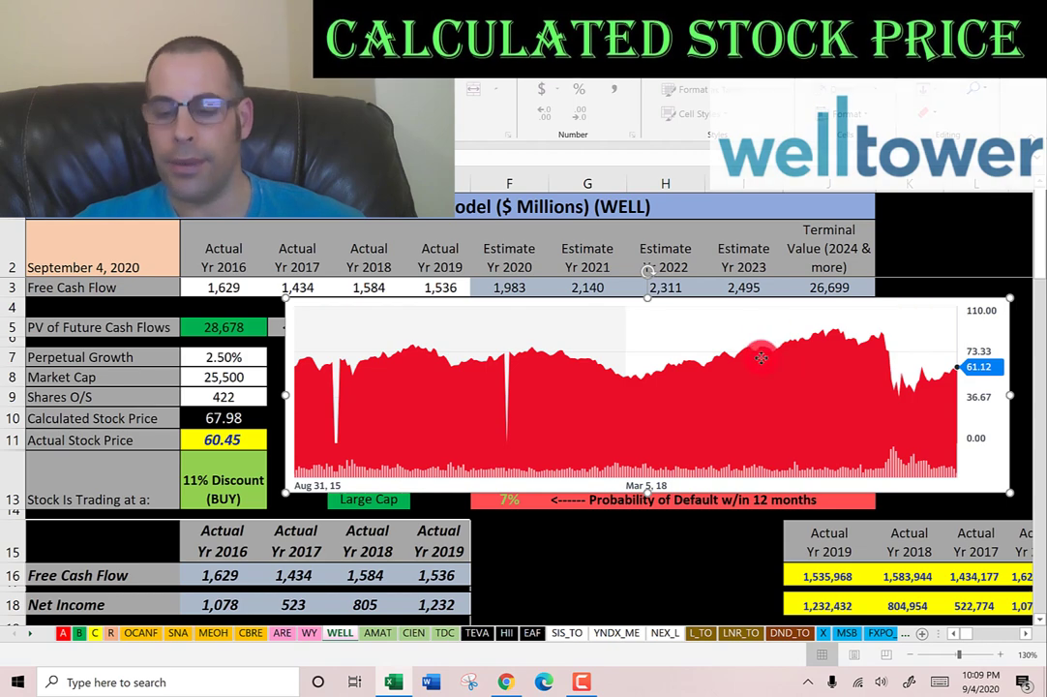
scroll(670, 390, "down", 8)
scroll(670, 390, "down", 1)
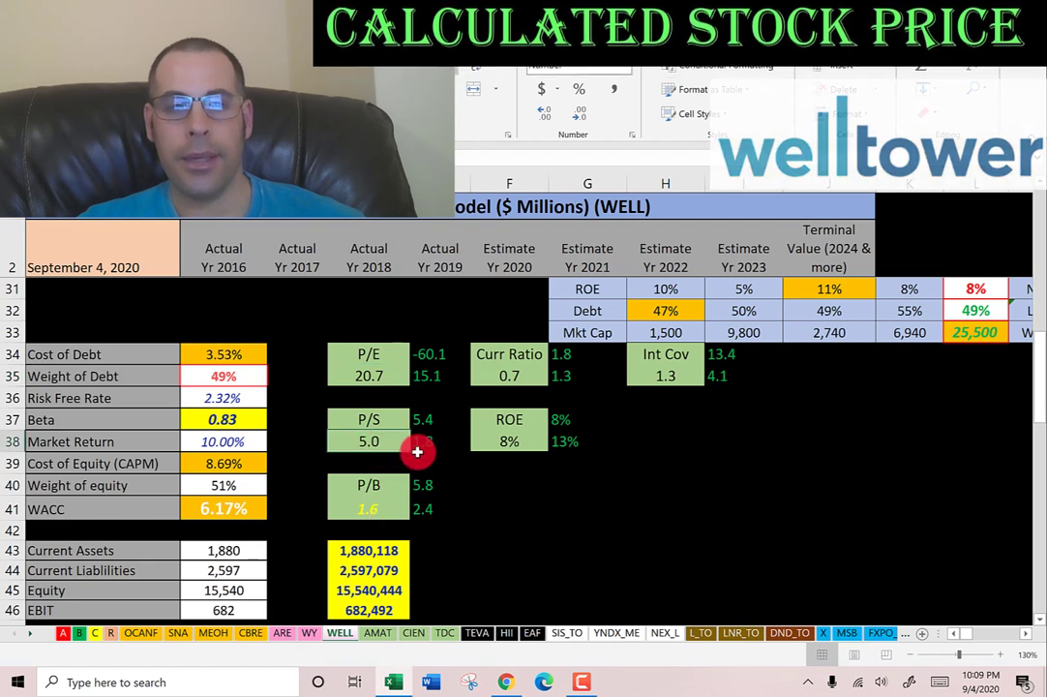
- Point out the stock price used for P/E and the P/S stock price and sales per share
scroll(423, 470, "down", 5)
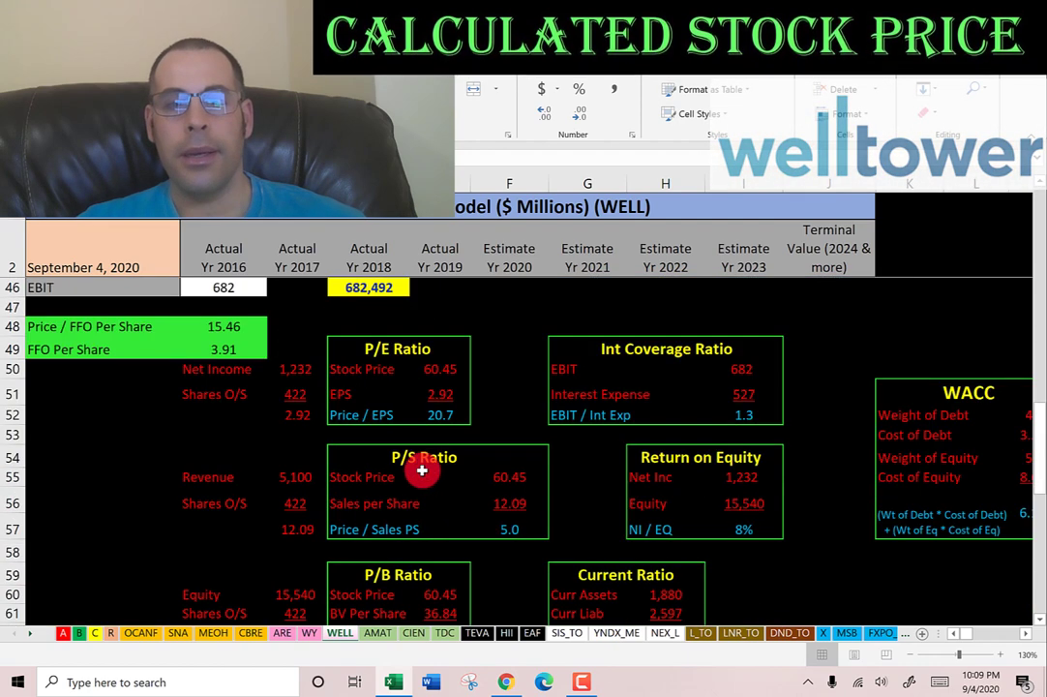
left_click(434, 376)
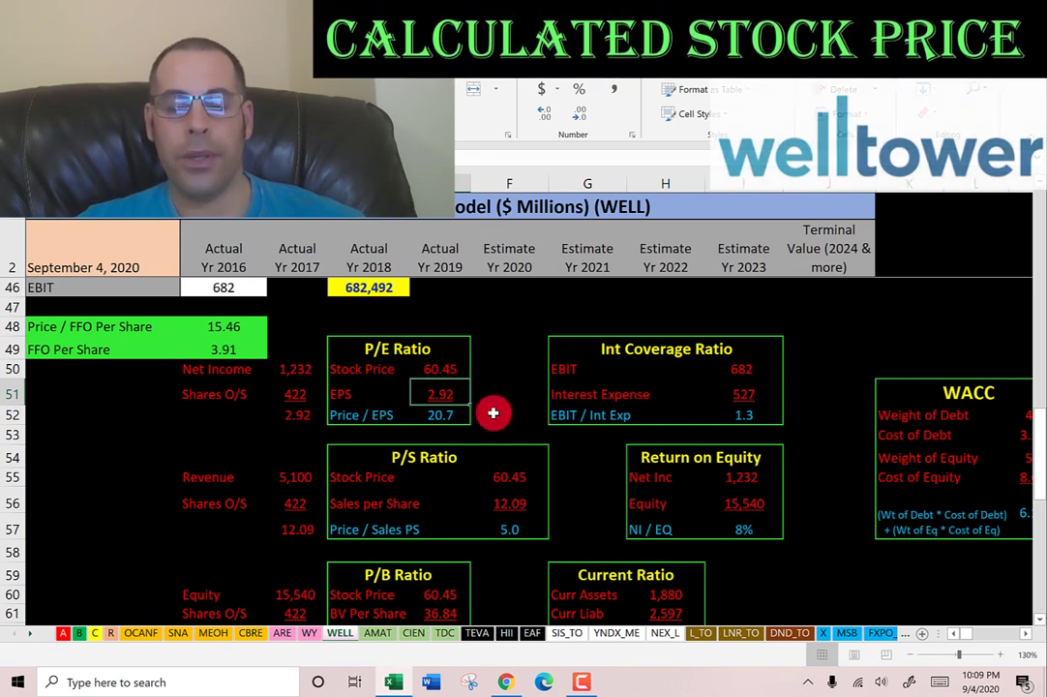
scroll(501, 429, "down", 2)
left_click(505, 355)
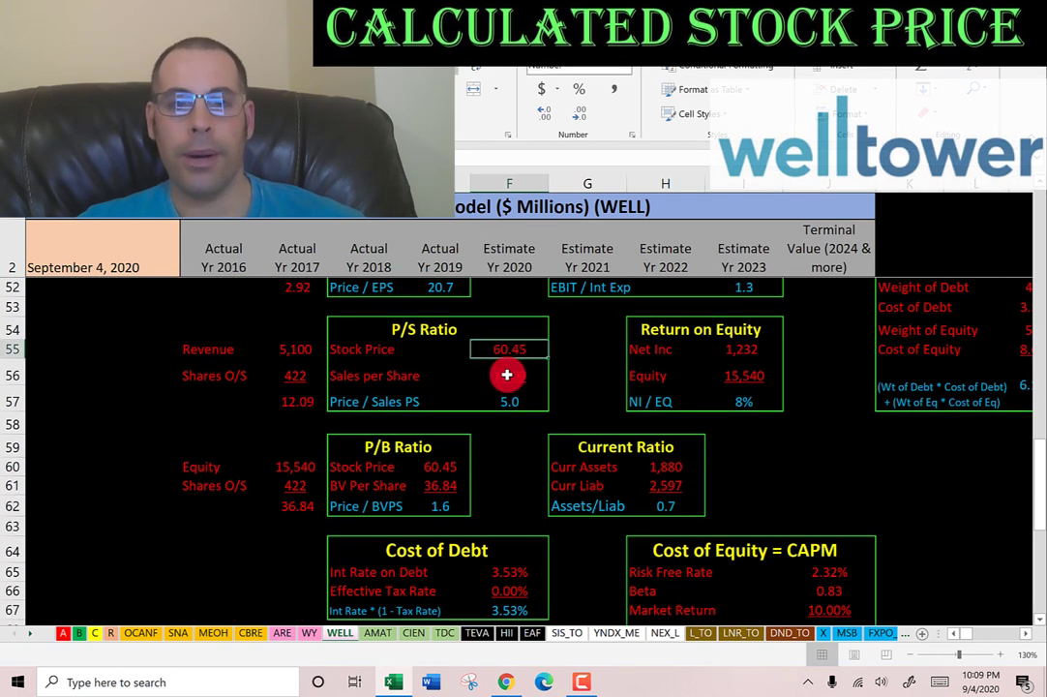
left_click(505, 373)
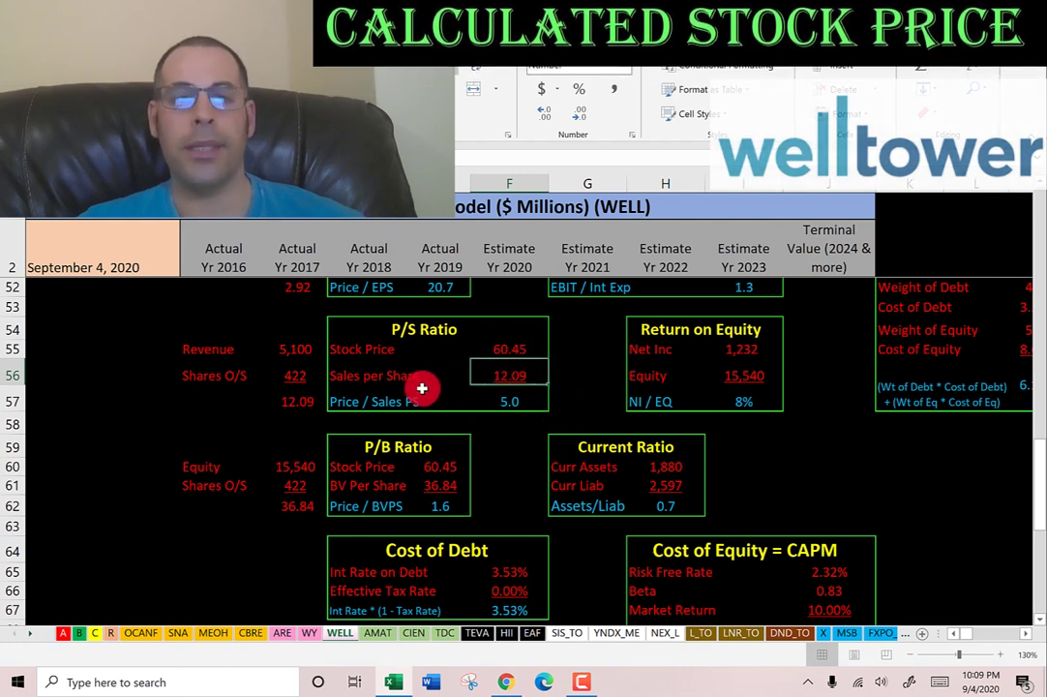
scroll(424, 382, "down", 2)
scroll(423, 358, "down", 1)
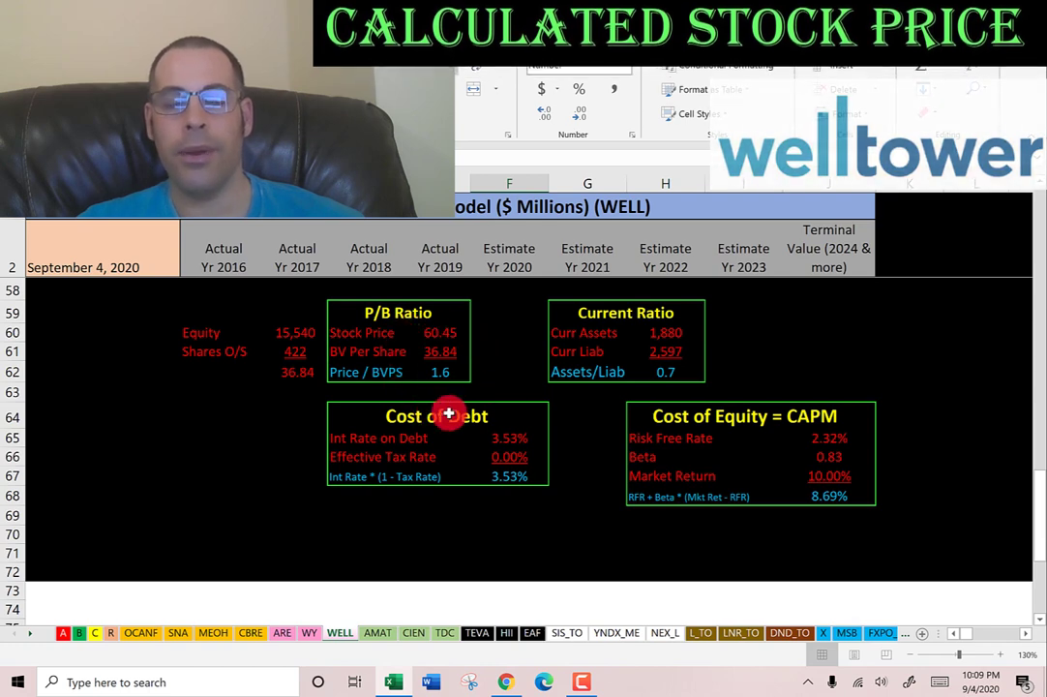
scroll(174, 526, "up", 5)
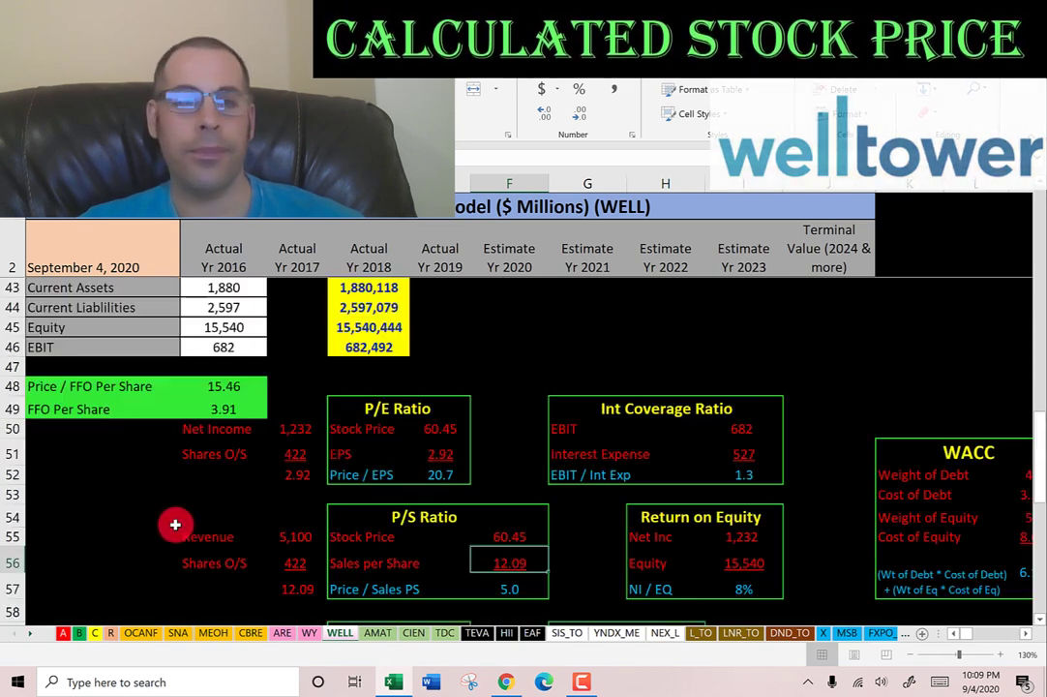
scroll(135, 493, "up", 1)
- Point out the Price / FFO per share, the 8% ROE and current liabilities in the current ratio
left_click(88, 457)
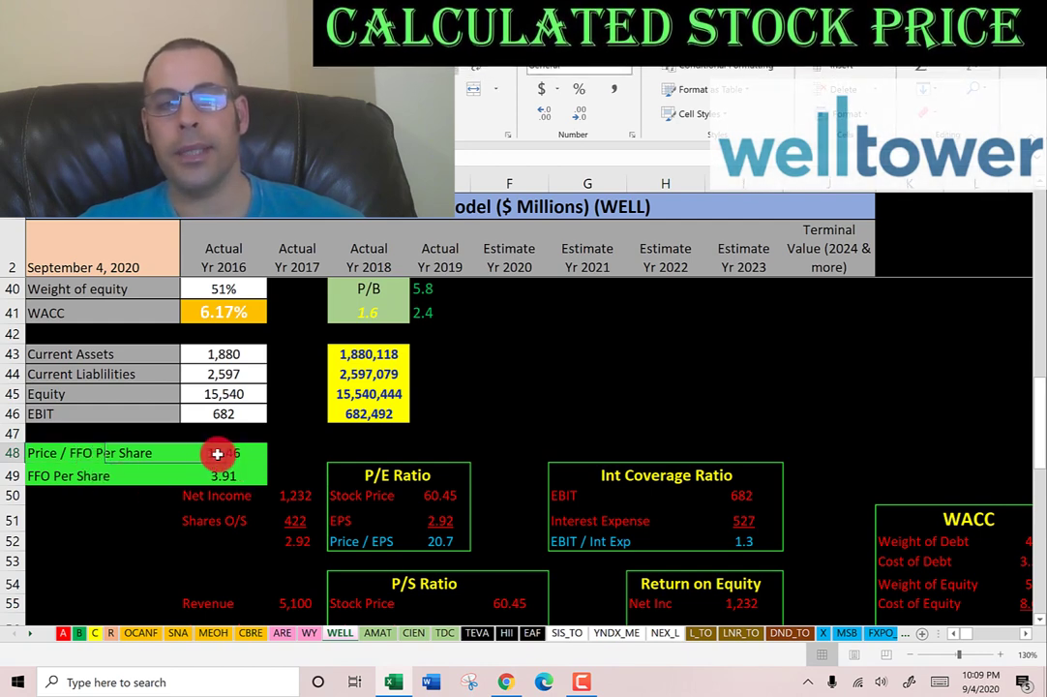
scroll(518, 445, "up", 4)
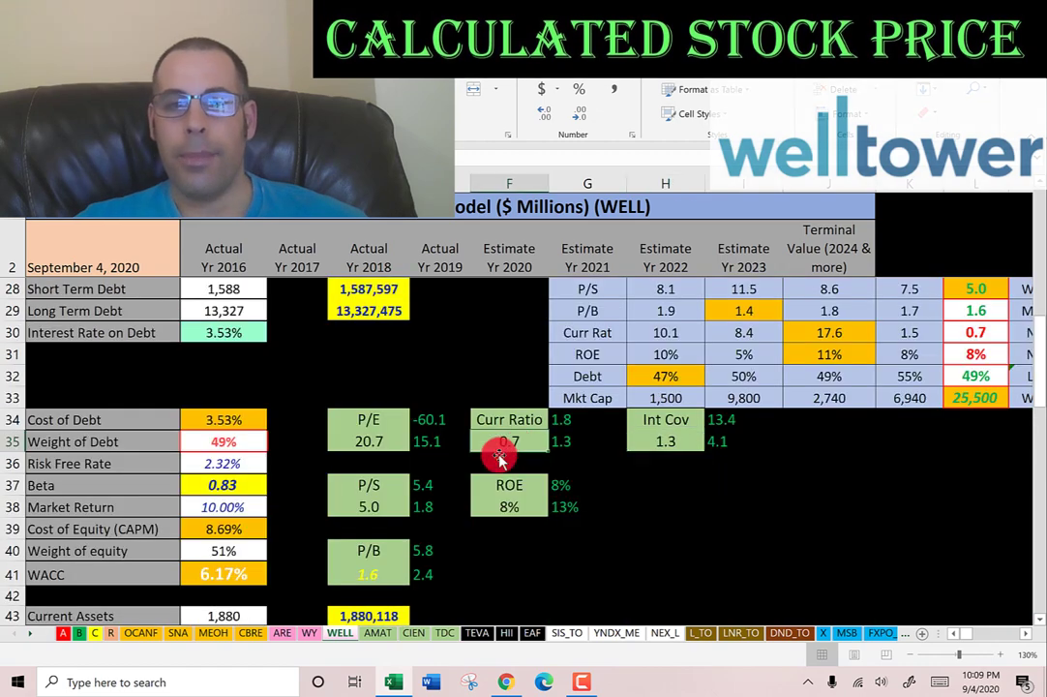
left_click(510, 509)
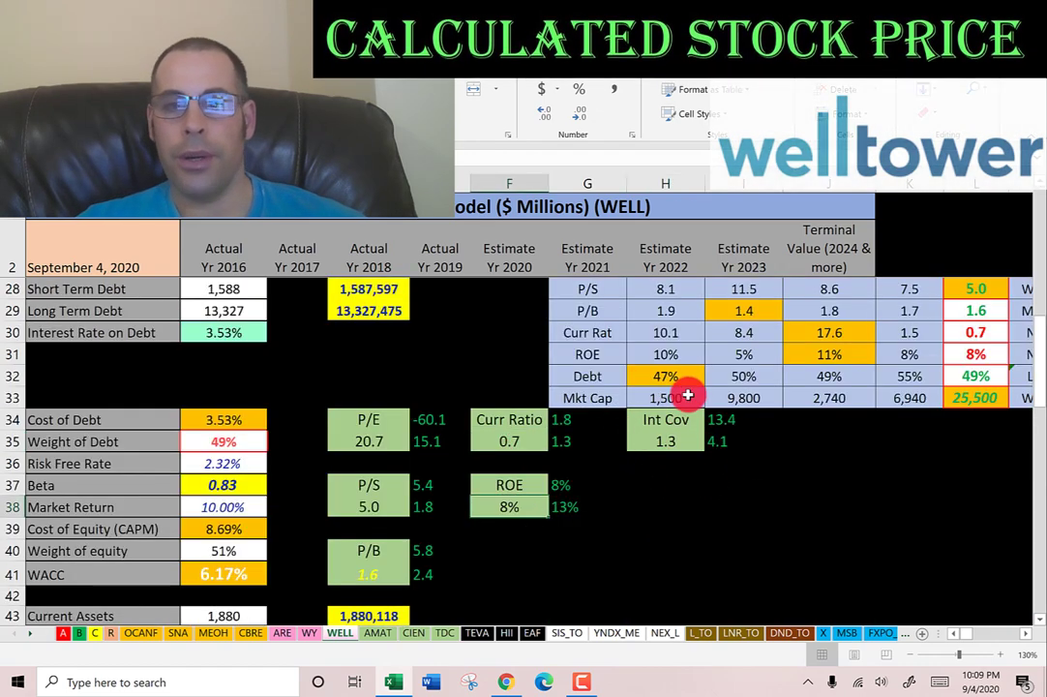
scroll(688, 394, "down", 8)
left_click(668, 485)
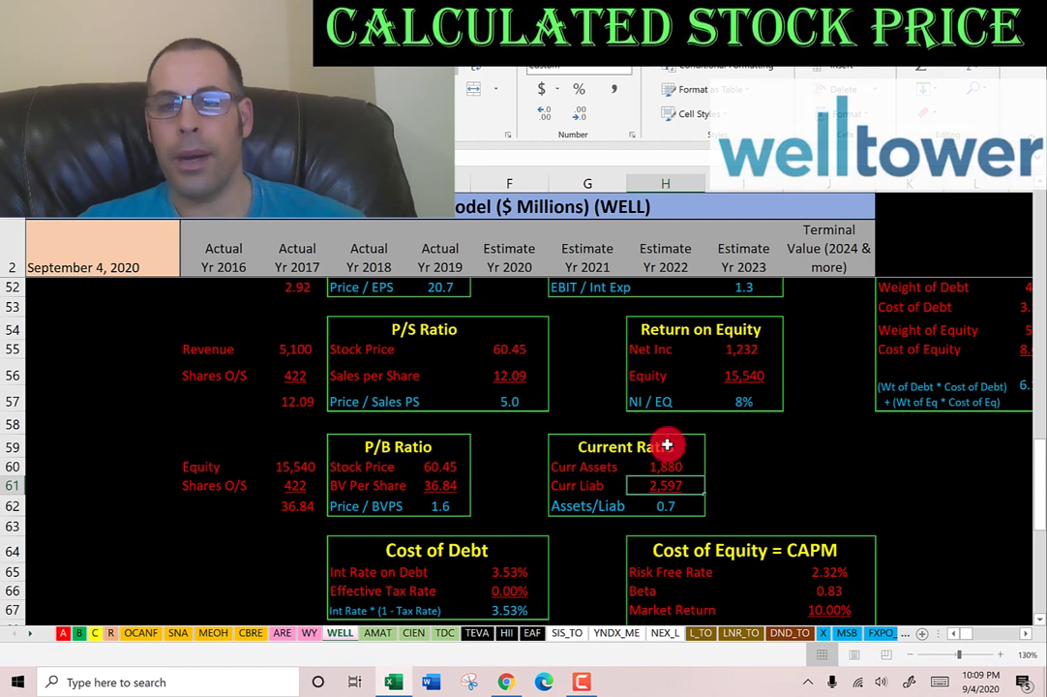
- Point out ROE's net income and 15,540 equity, then coverage interest expense, ending at the peer table
scroll(746, 450, "up", 1)
left_click(742, 418)
left_click(740, 445)
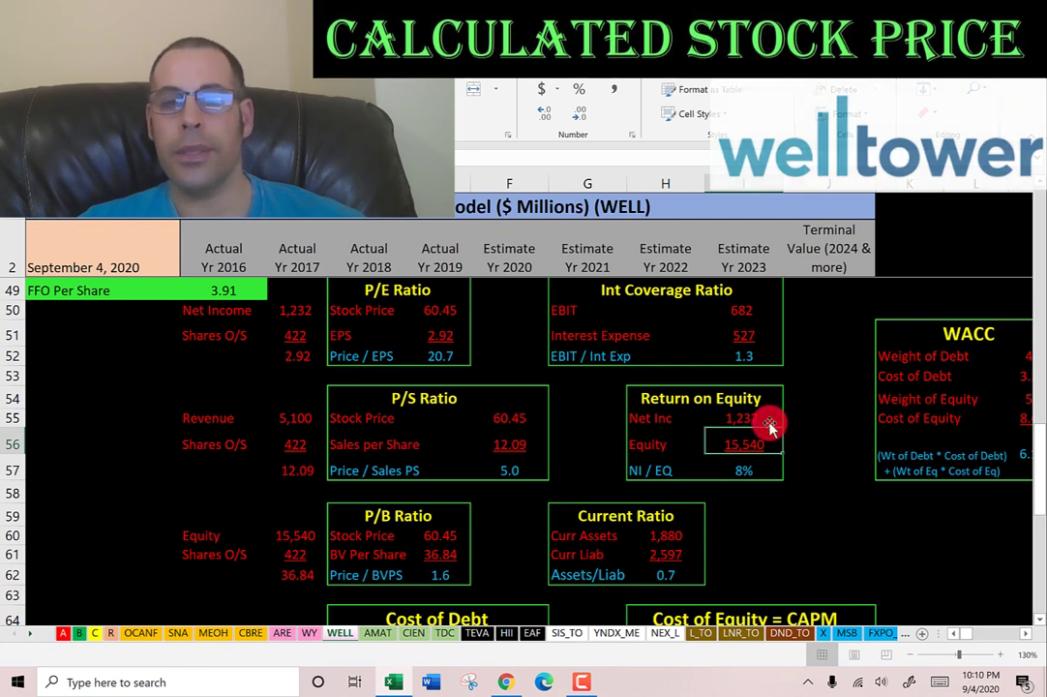
scroll(730, 419, "up", 1)
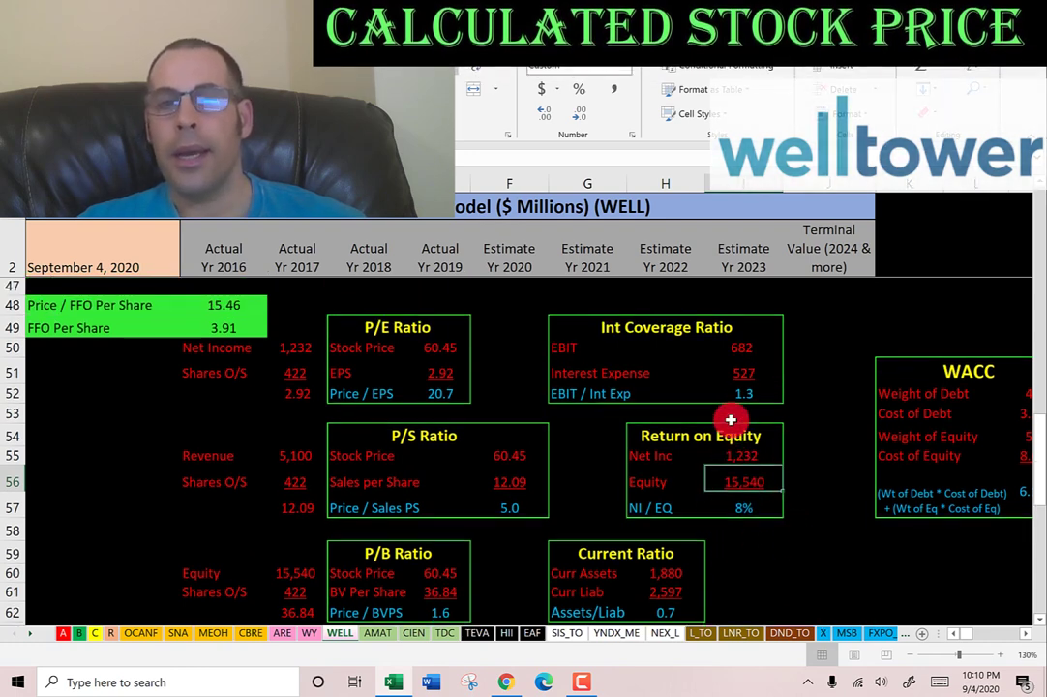
scroll(716, 392, "up", 1)
left_click(746, 396)
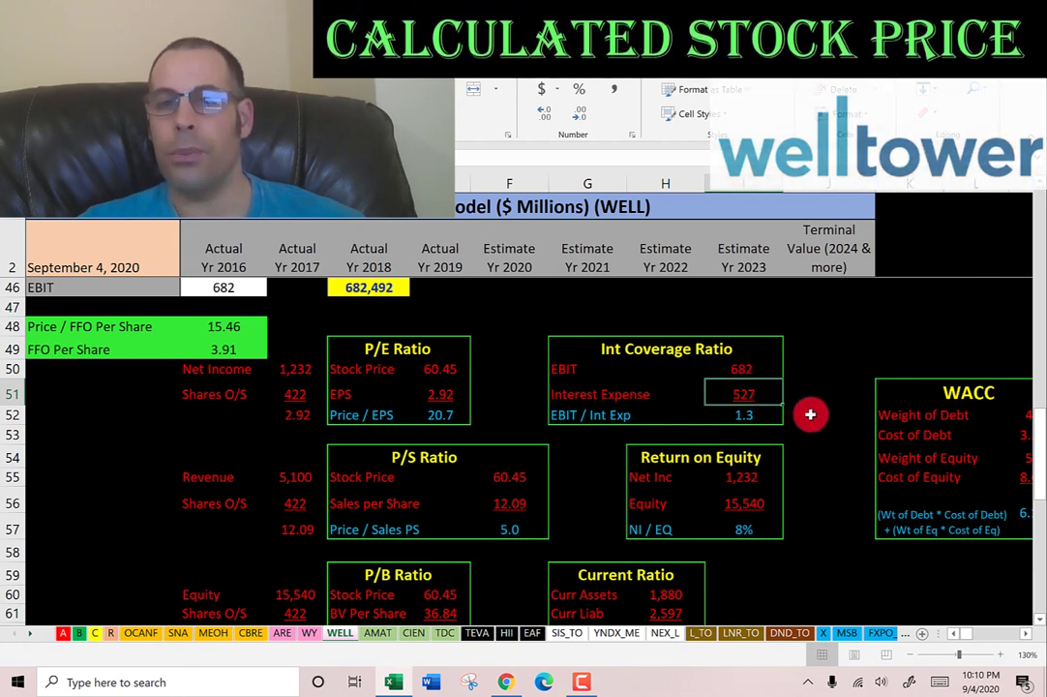
scroll(769, 416, "up", 5)
scroll(745, 426, "up", 3)
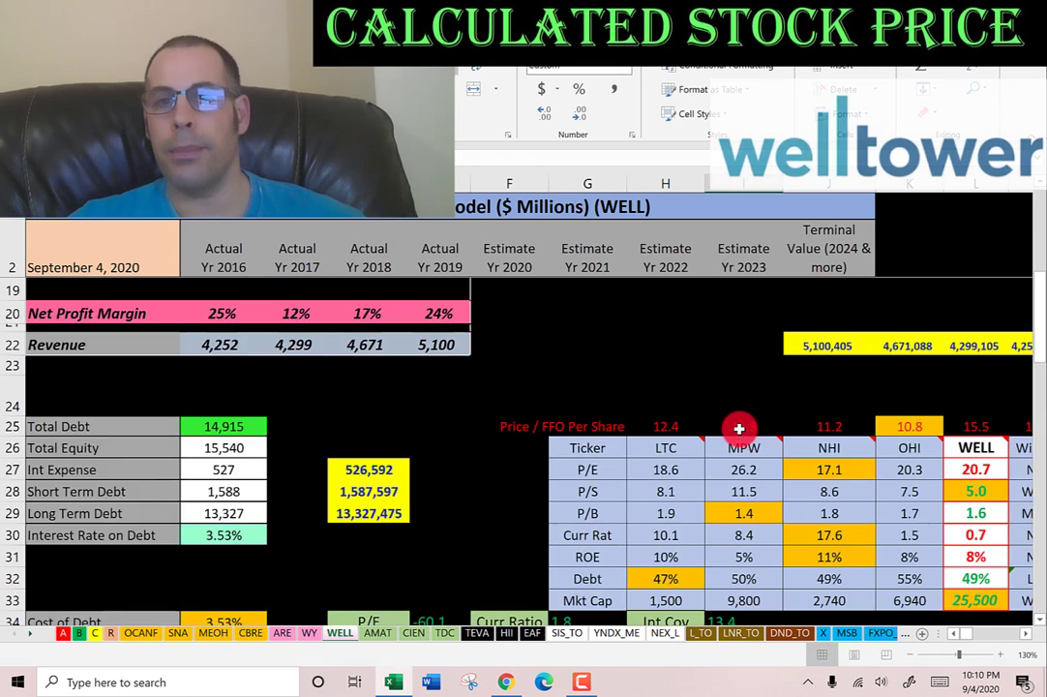
scroll(426, 381, "right", 2)
mouse_move(416, 392)
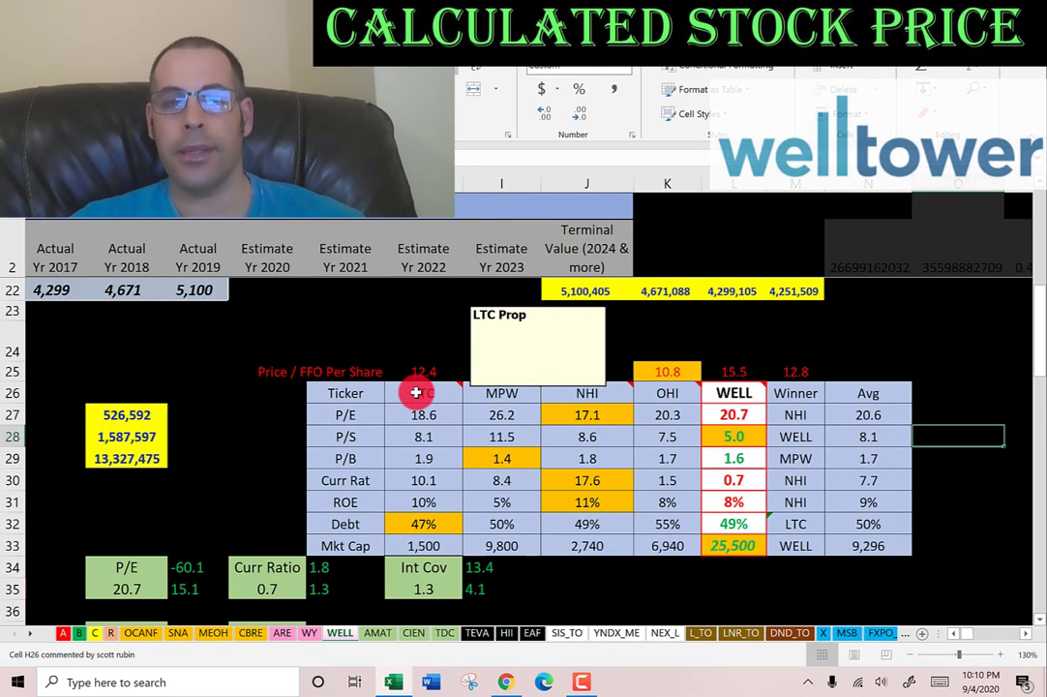
mouse_move(514, 393)
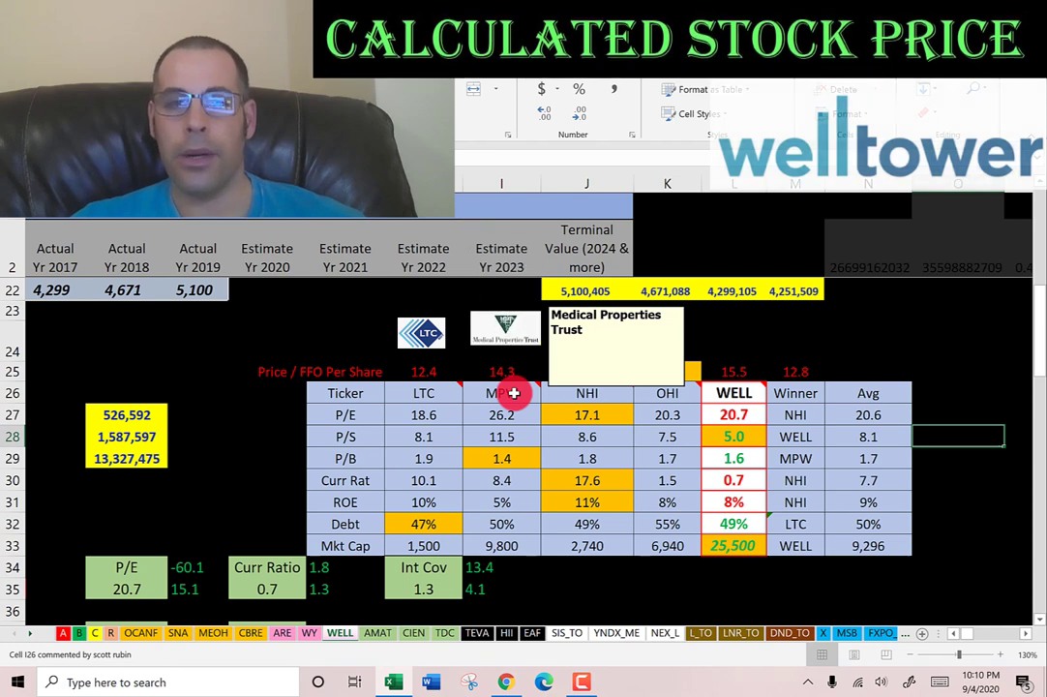
mouse_move(579, 395)
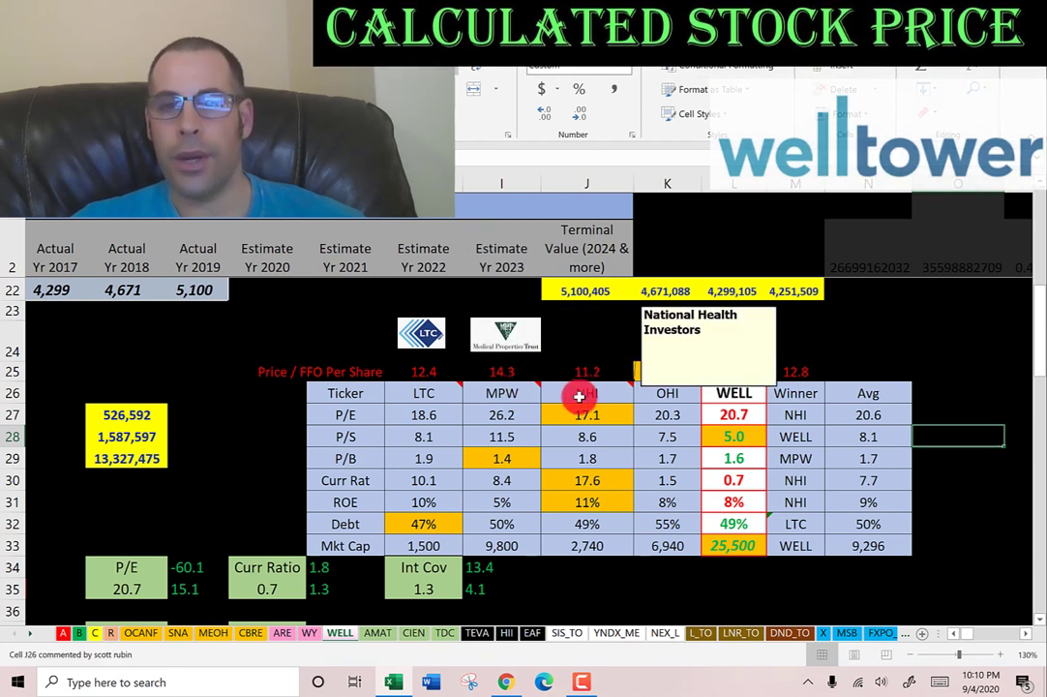
mouse_move(670, 397)
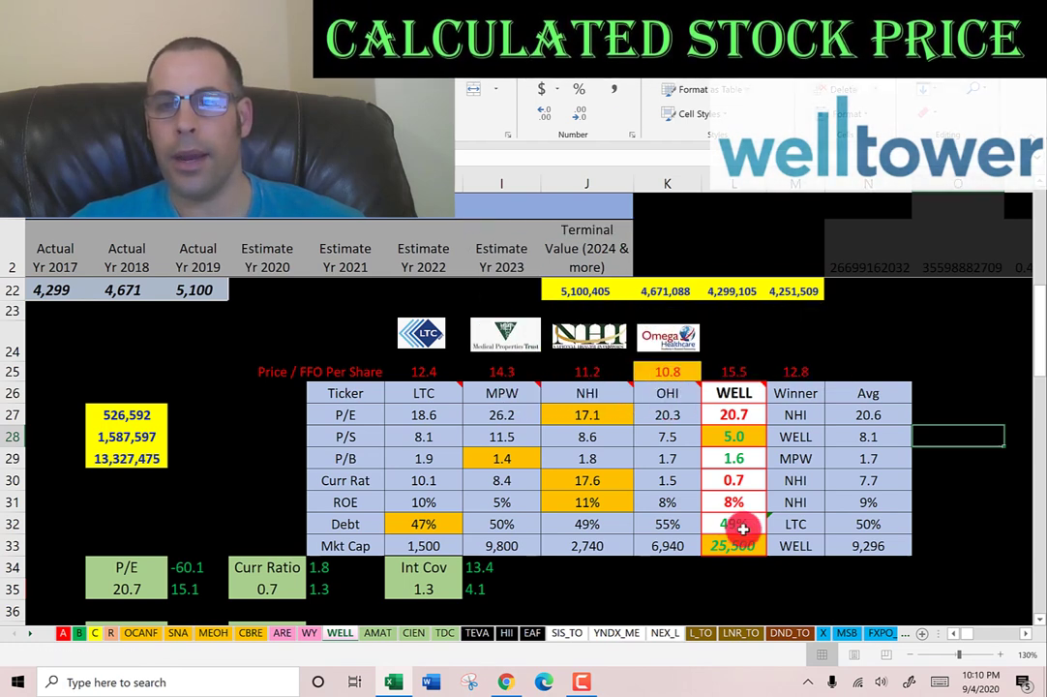
mouse_move(742, 387)
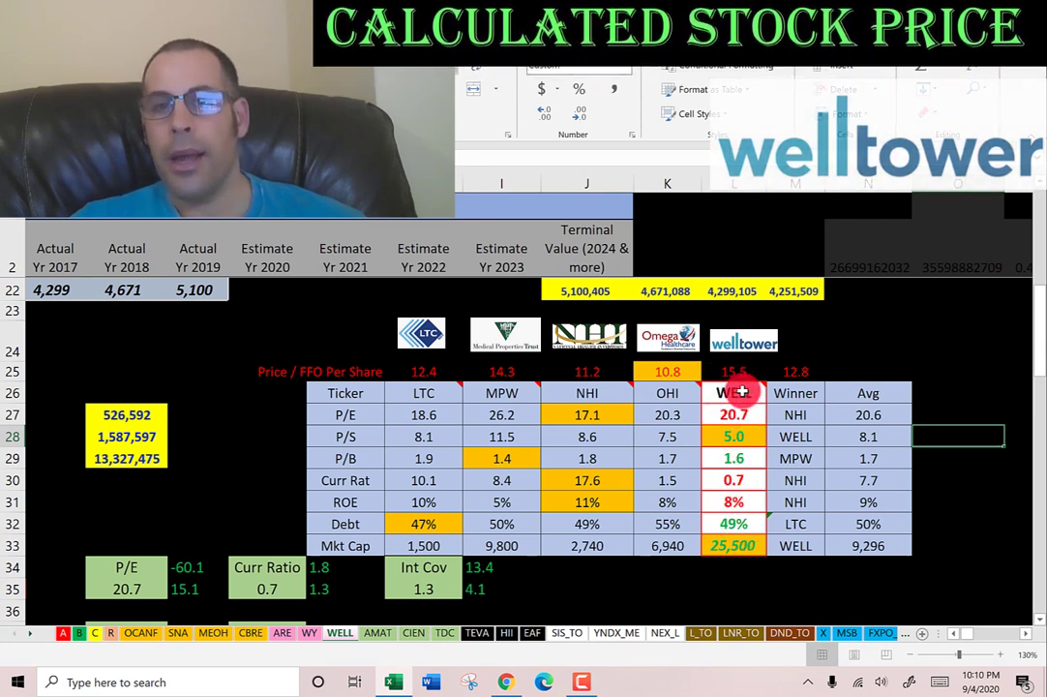
left_click(795, 373)
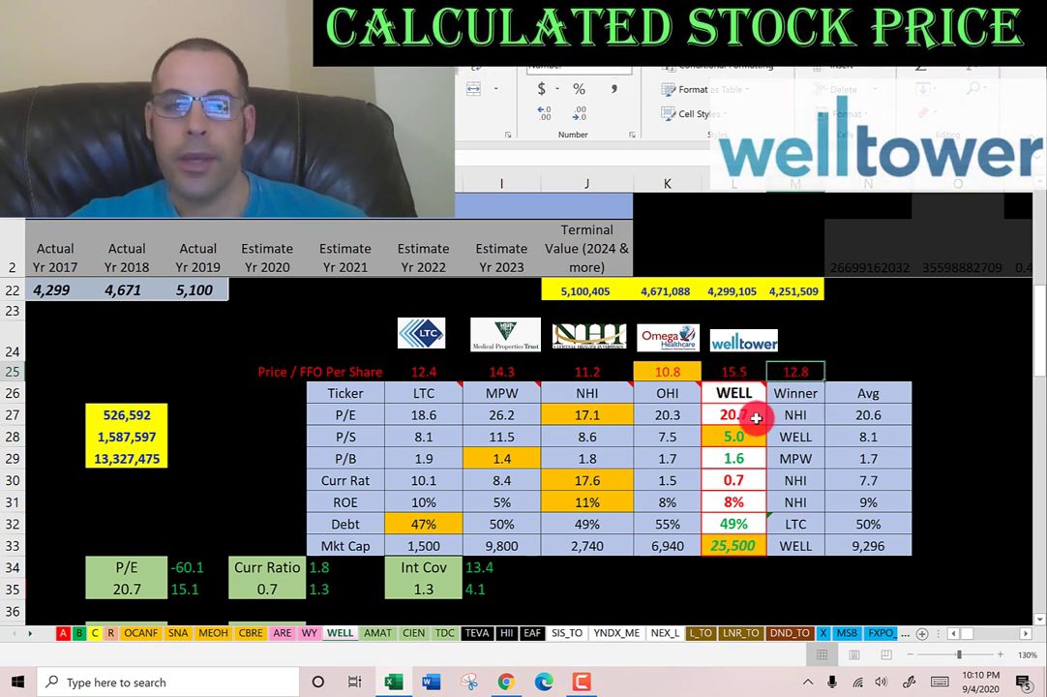
left_click(733, 418)
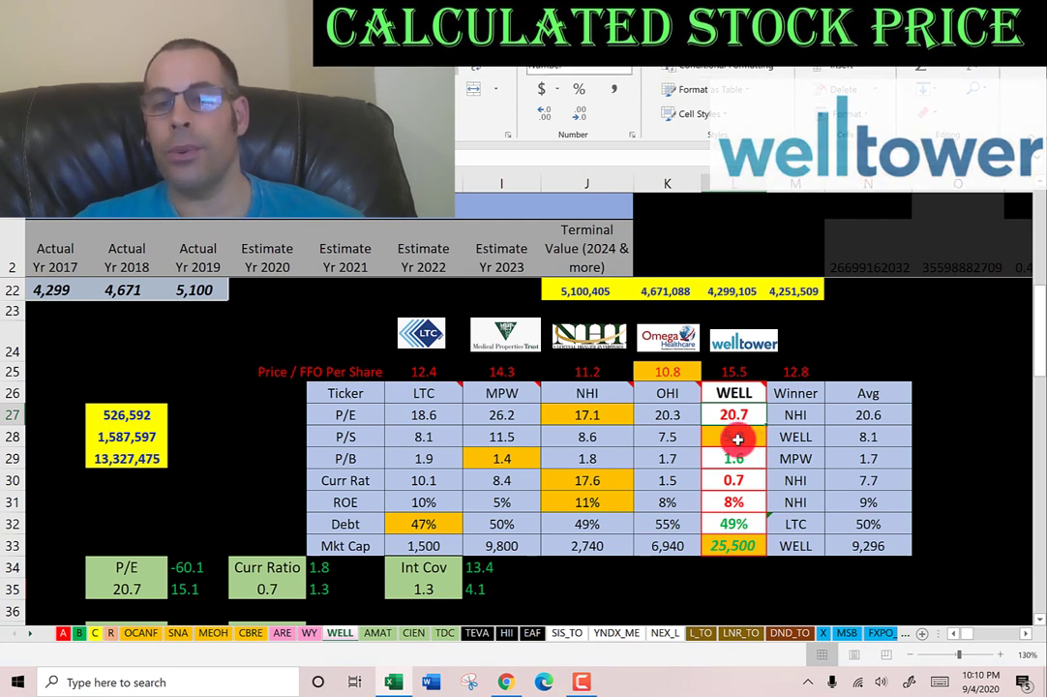
key("Down")
key("Down")
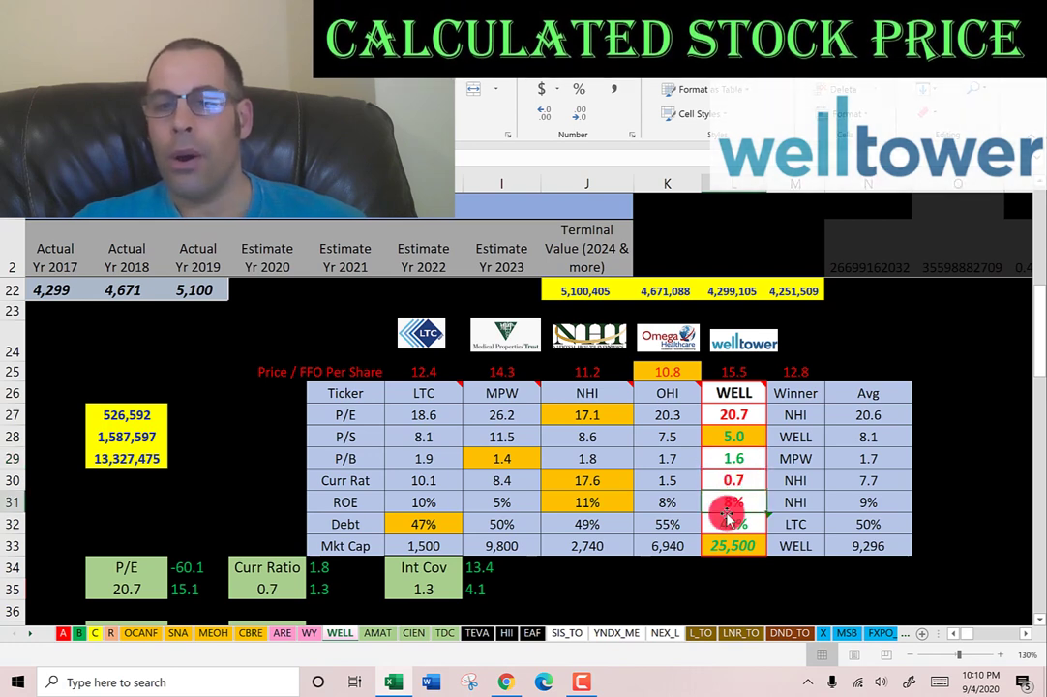
left_click(522, 528)
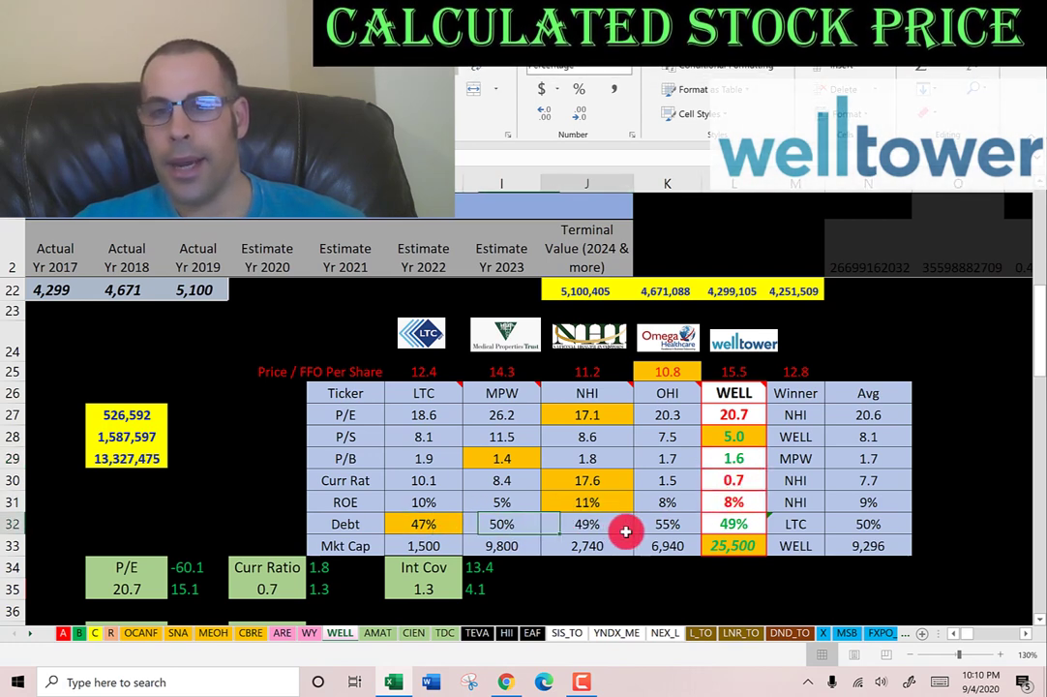
left_click(735, 525)
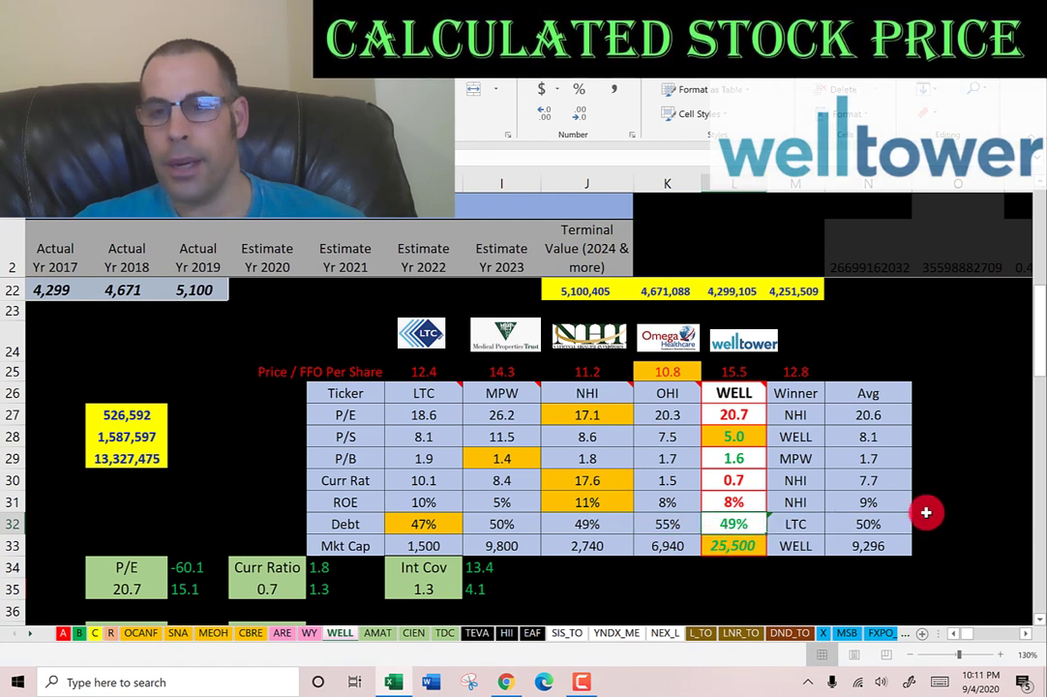